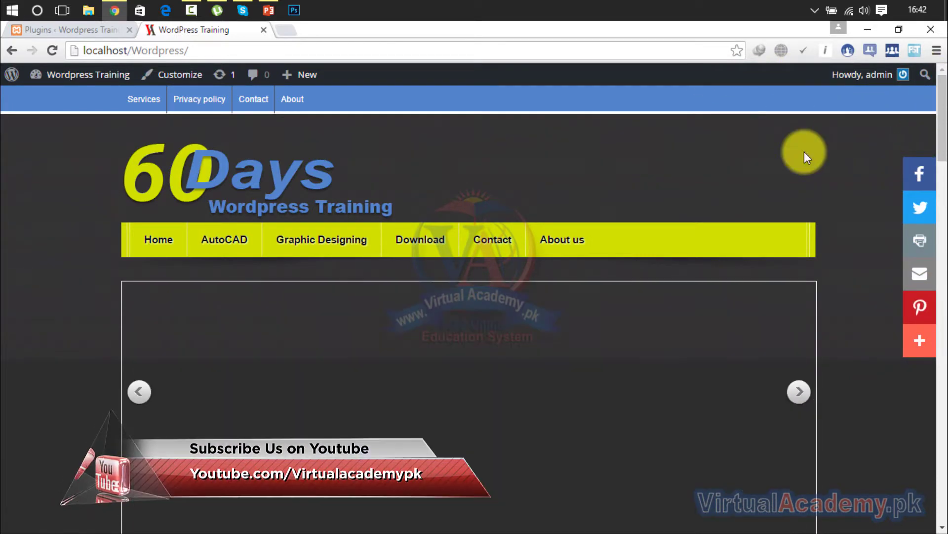
Step: Open virtualacademy.pk in a new browser tab, look over its home page and social media links, and close the tab
left_click(286, 31)
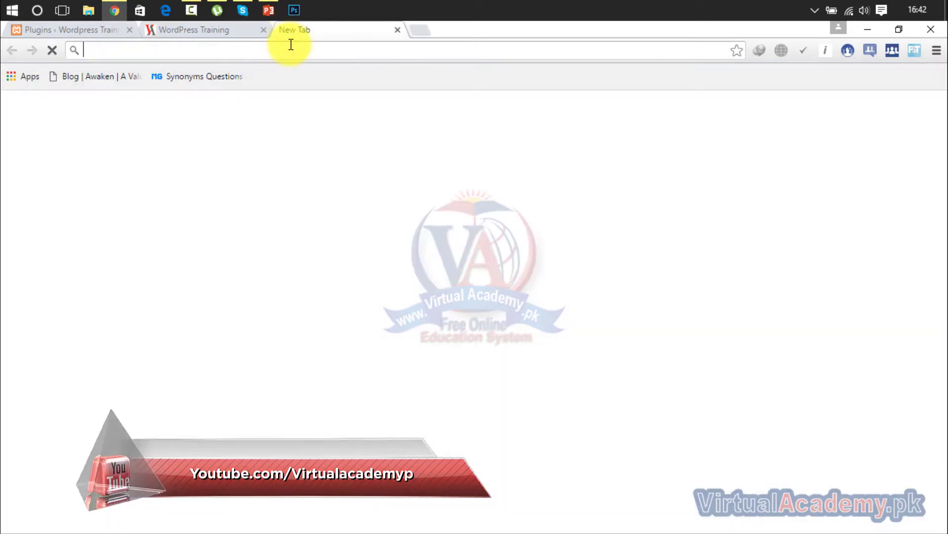
type("virtualacademy.pk")
key("Return")
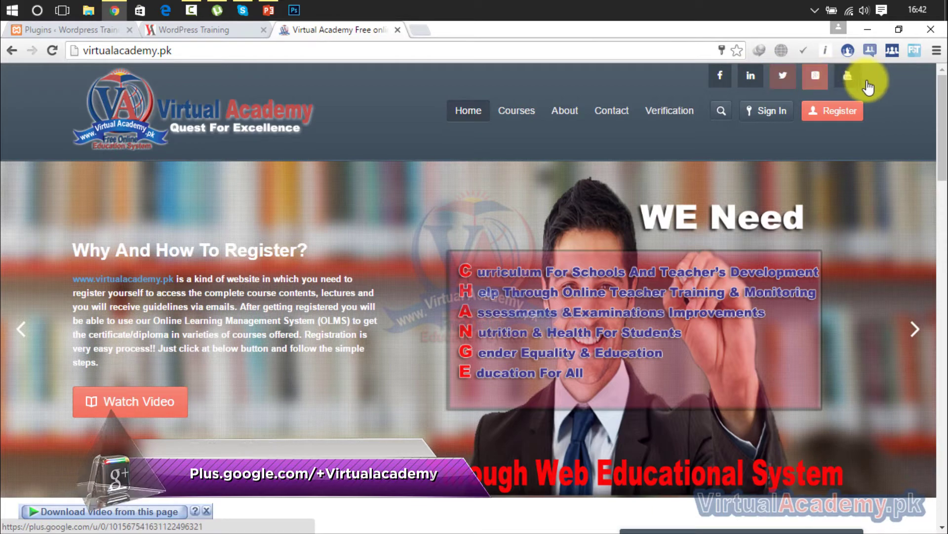
left_click_drag(942, 132, 941, 178)
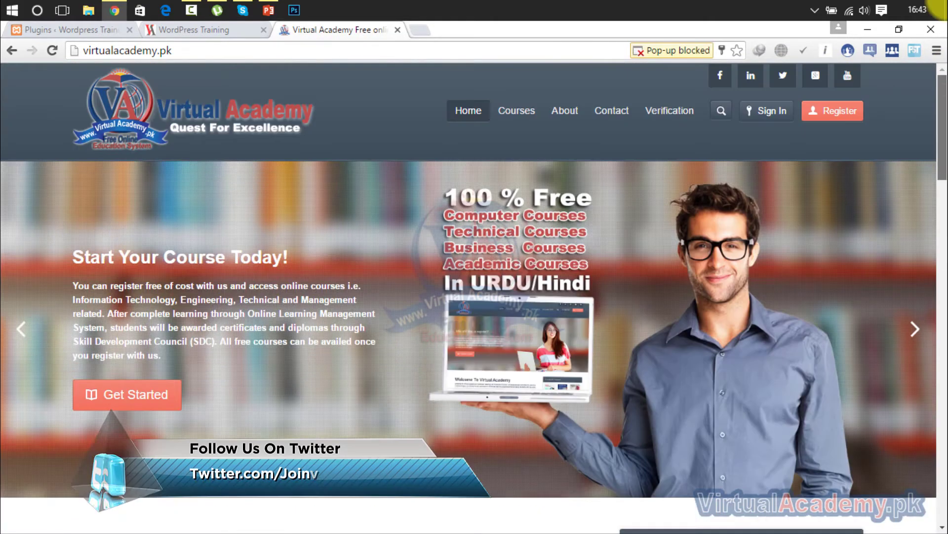
left_click(396, 30)
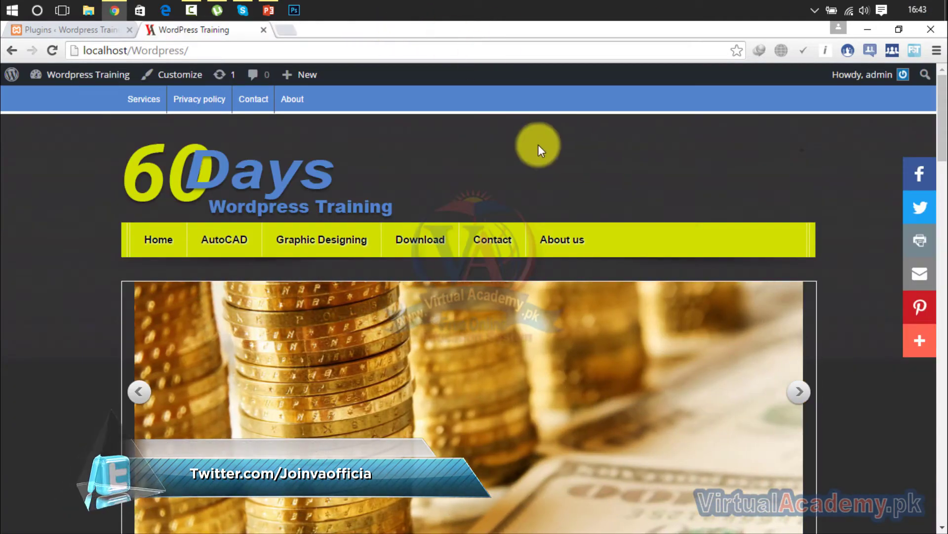
Step: Open the Add Plugins page in the WordPress admin and search for "Social follow button"
left_click(75, 30)
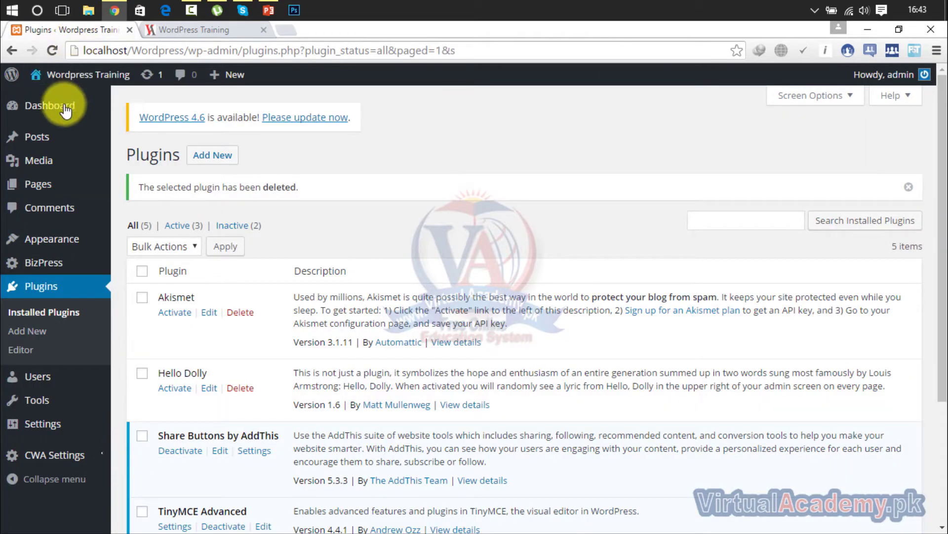
mouse_move(62, 109)
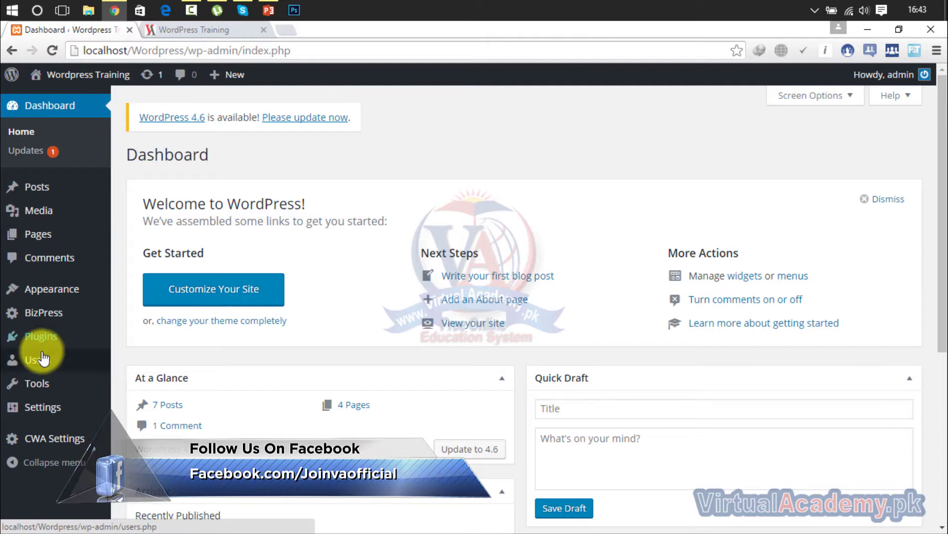
mouse_move(41, 345)
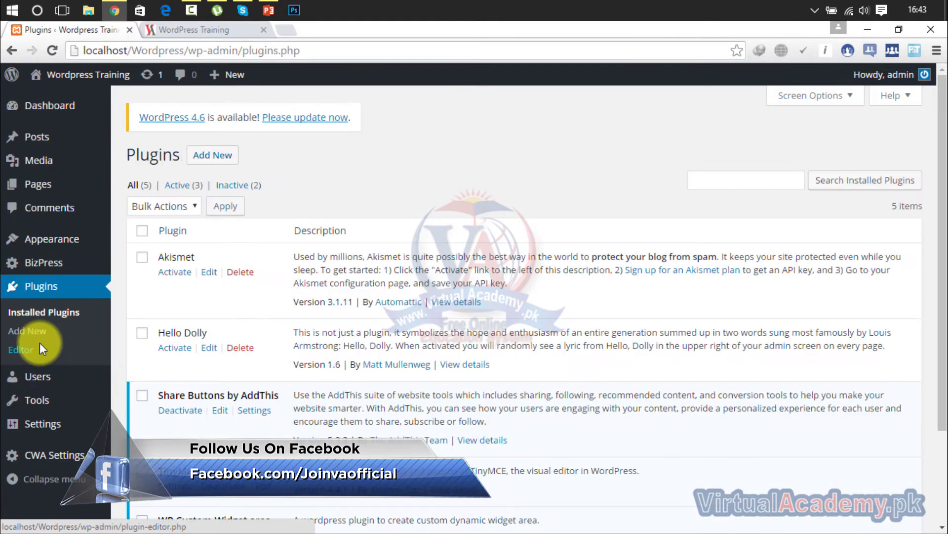
left_click(219, 158)
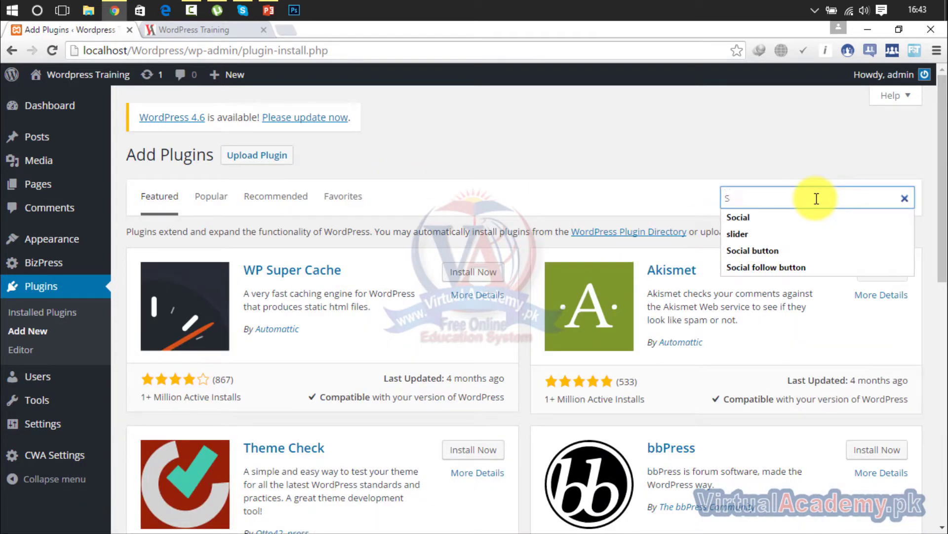
key("Down")
key("Down")
key("Down")
key("Down")
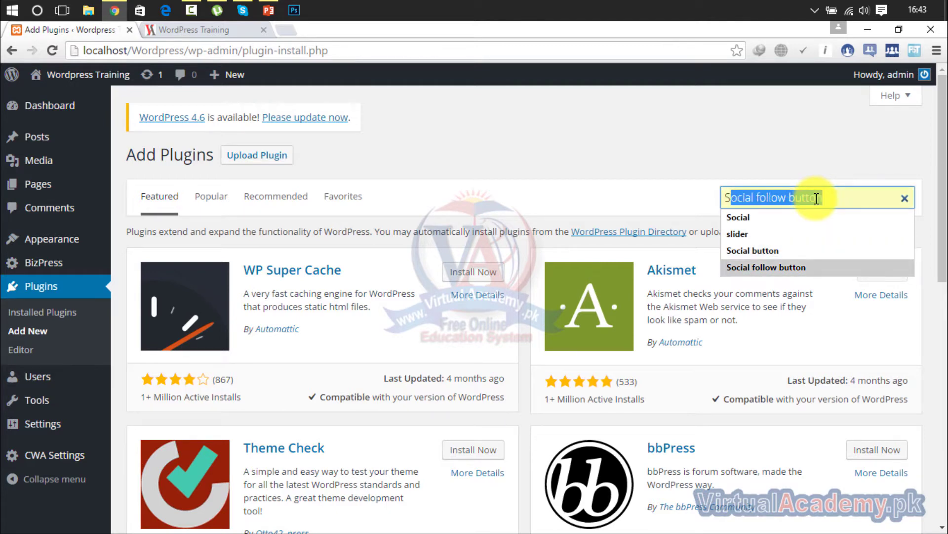
key("Return")
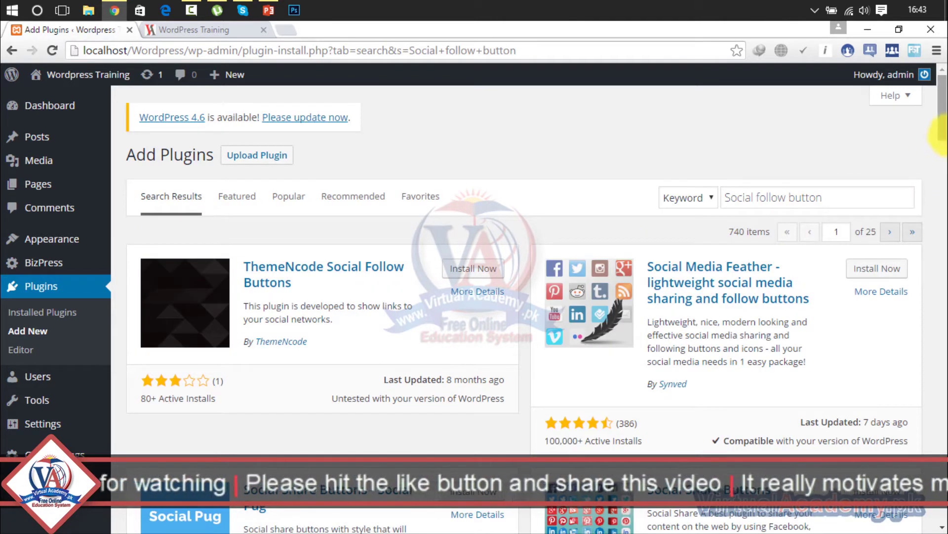
Step: Examine the details and screenshots of the ThemeNcode Social Follow Buttons plugin, and close its information window
left_click(293, 277)
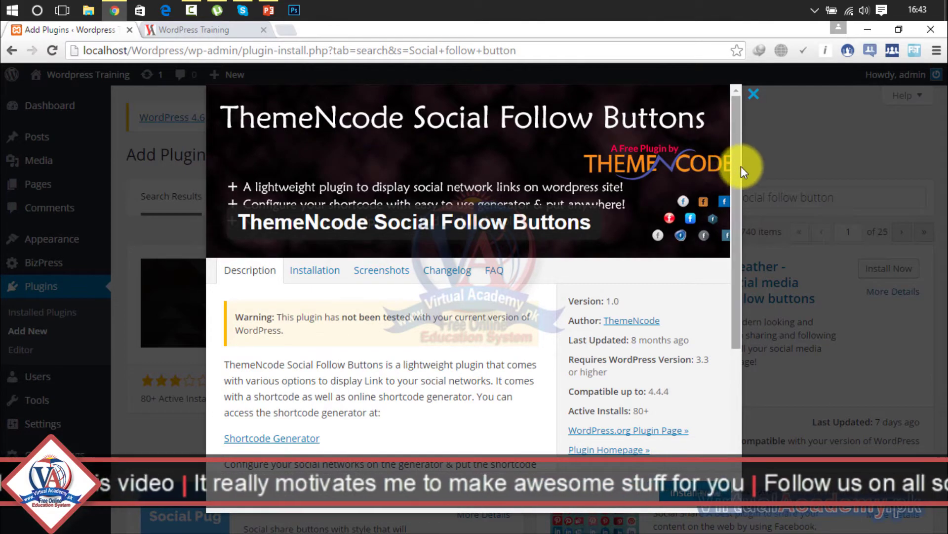
left_click_drag(741, 166, 743, 142)
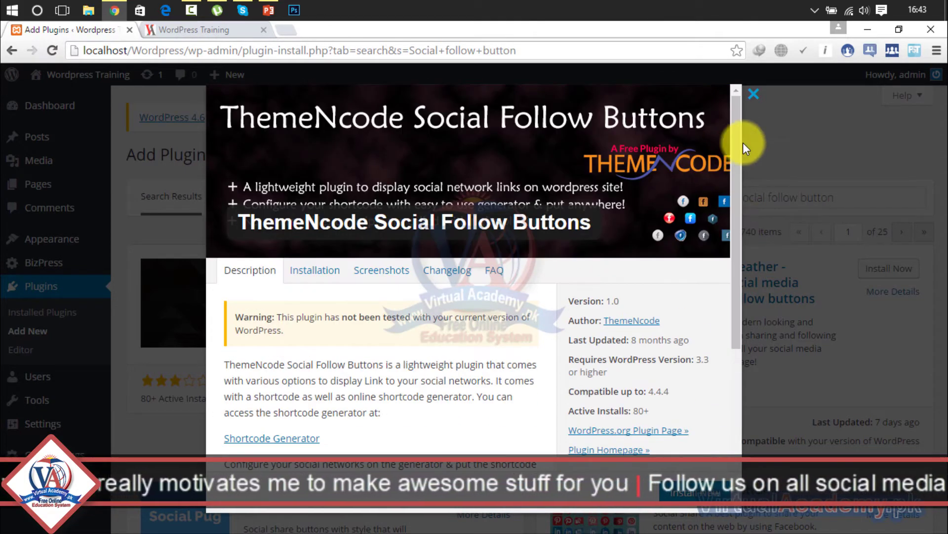
left_click(371, 270)
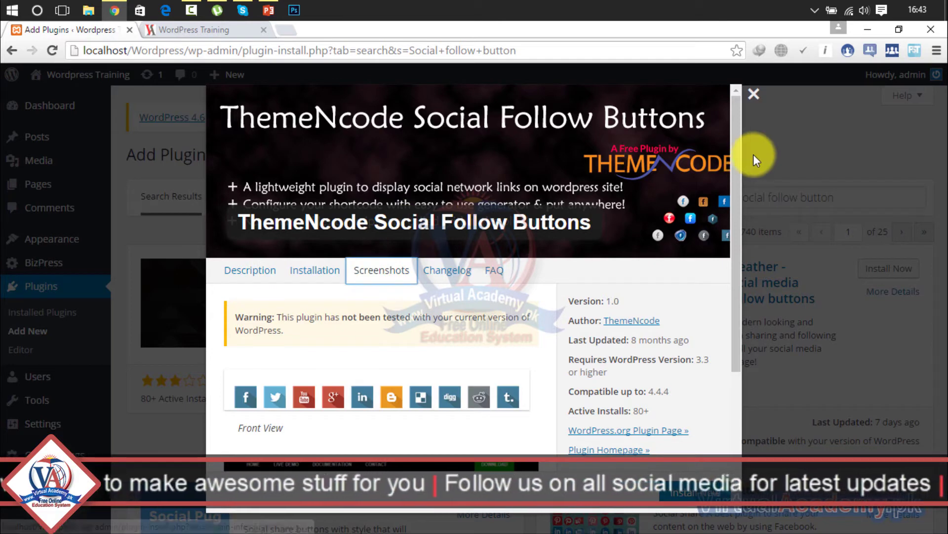
left_click_drag(739, 158, 767, 288)
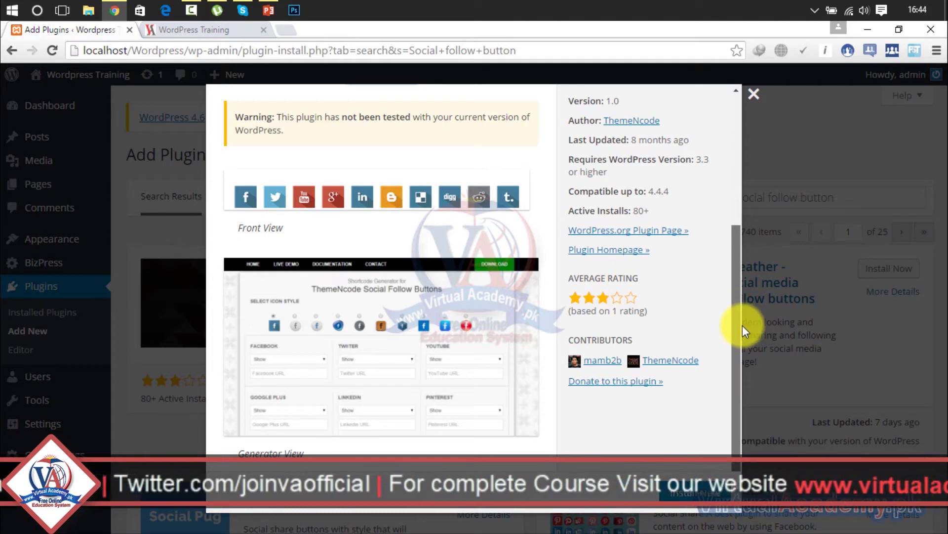
left_click_drag(743, 325, 755, 147)
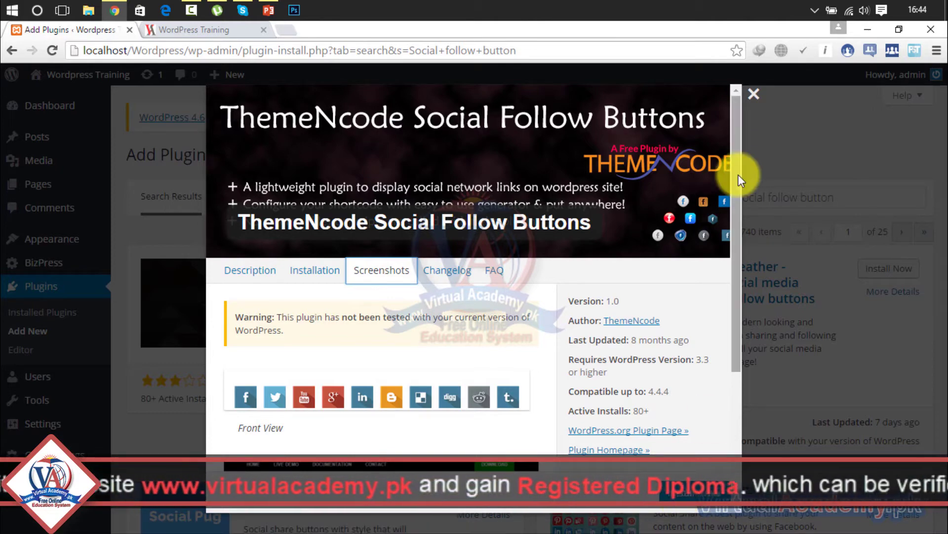
left_click(754, 97)
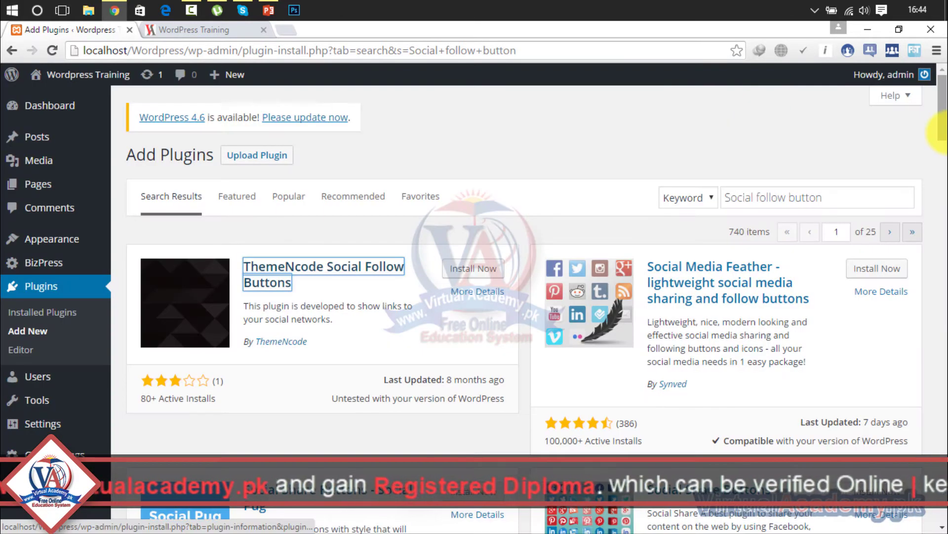
Step: Install and activate the Follow Buttons by AddThis plugin from the search results
left_click_drag(941, 124, 941, 173)
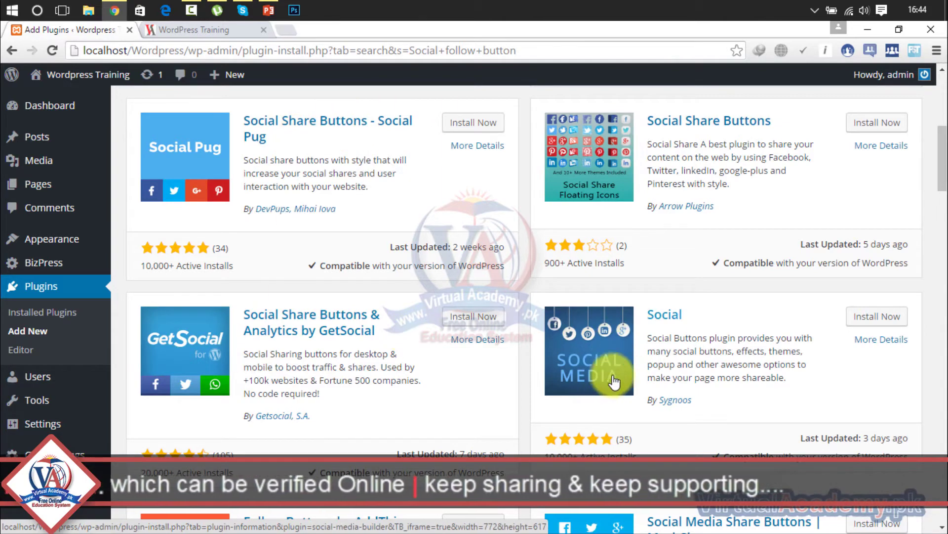
left_click_drag(942, 158, 942, 203)
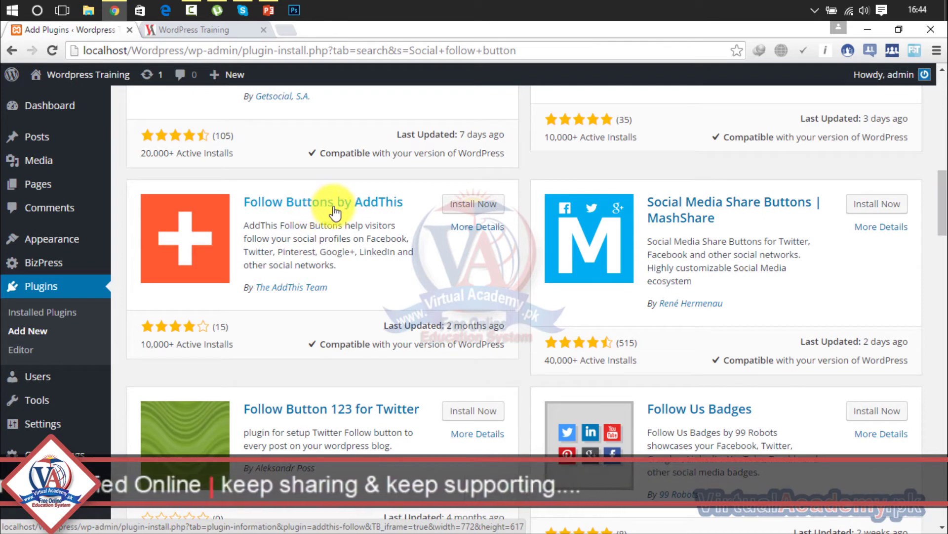
left_click(480, 212)
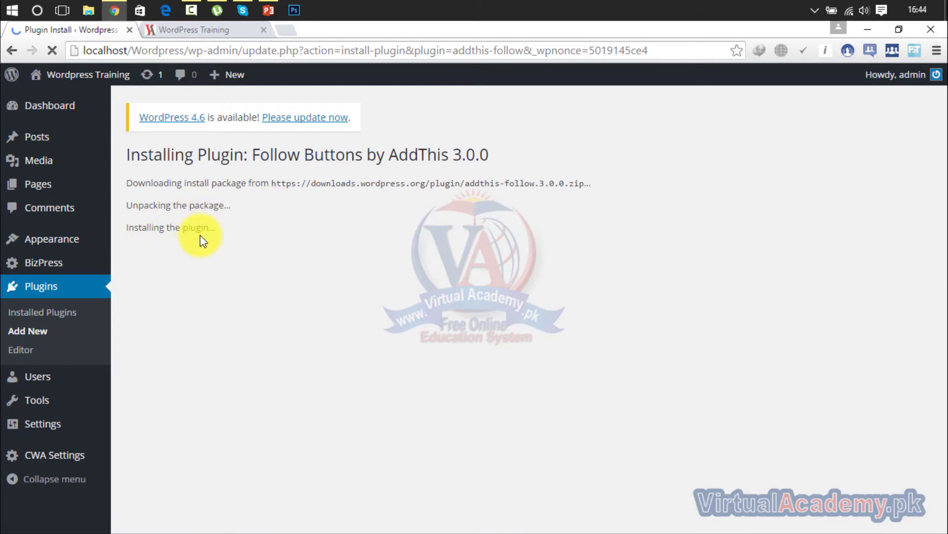
left_click(175, 280)
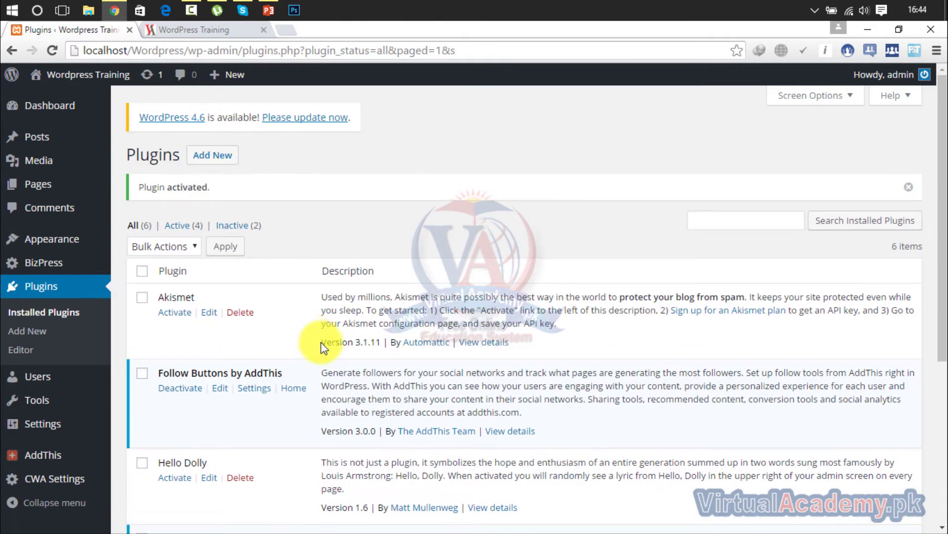
Step: In the settings of Follow Buttons by AddThis, turn off Horizontal Follow Buttons and turn on Follow Header
left_click(254, 388)
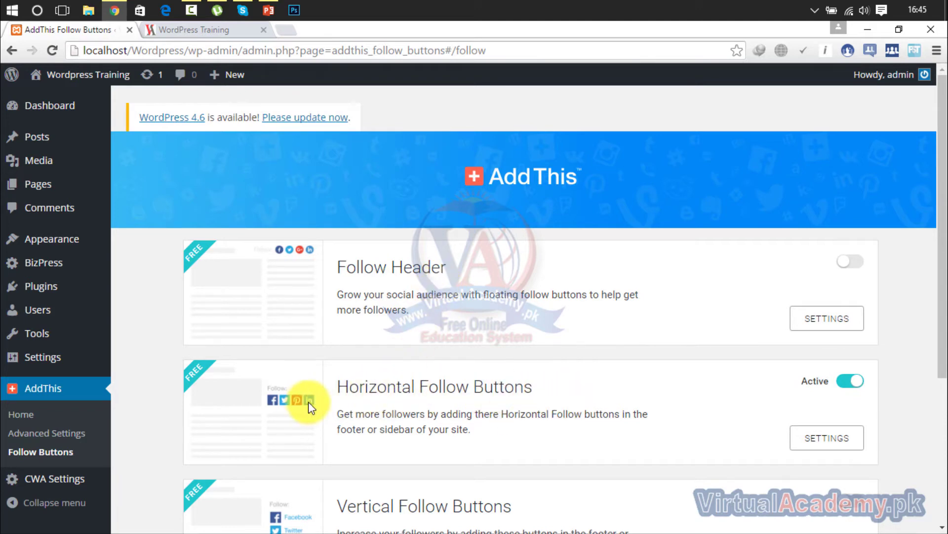
left_click(850, 382)
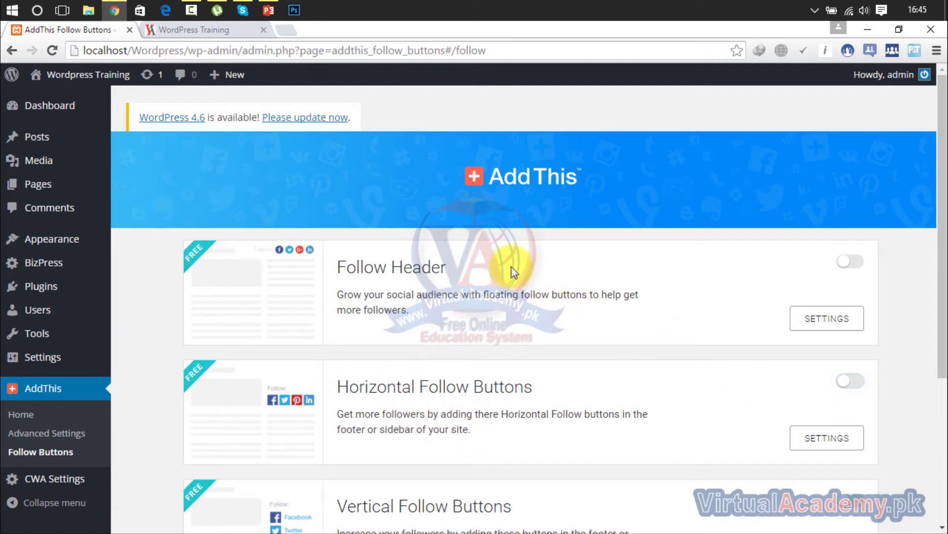
left_click(852, 262)
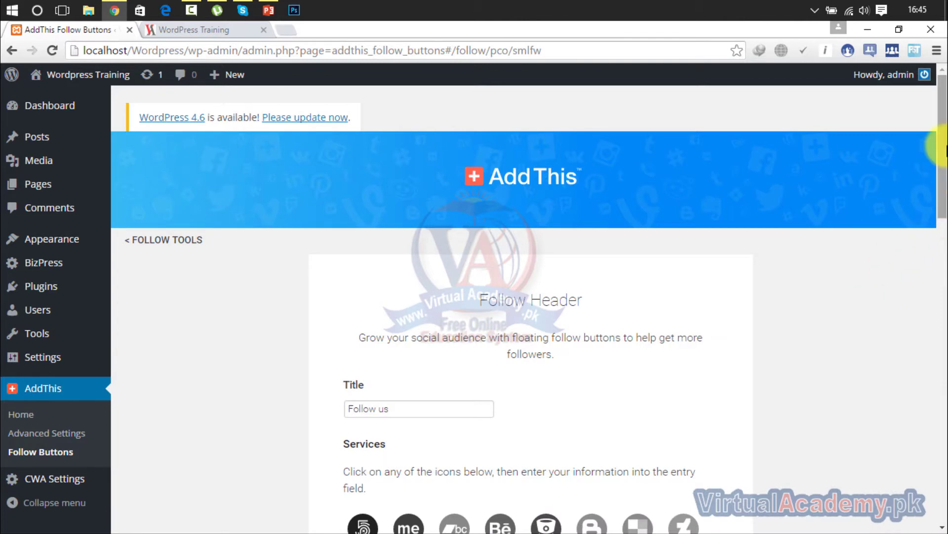
Step: Add Google+, LinkedIn and YouTube to the Follow Header services alongside Facebook and Twitter
left_click_drag(941, 149, 938, 265)
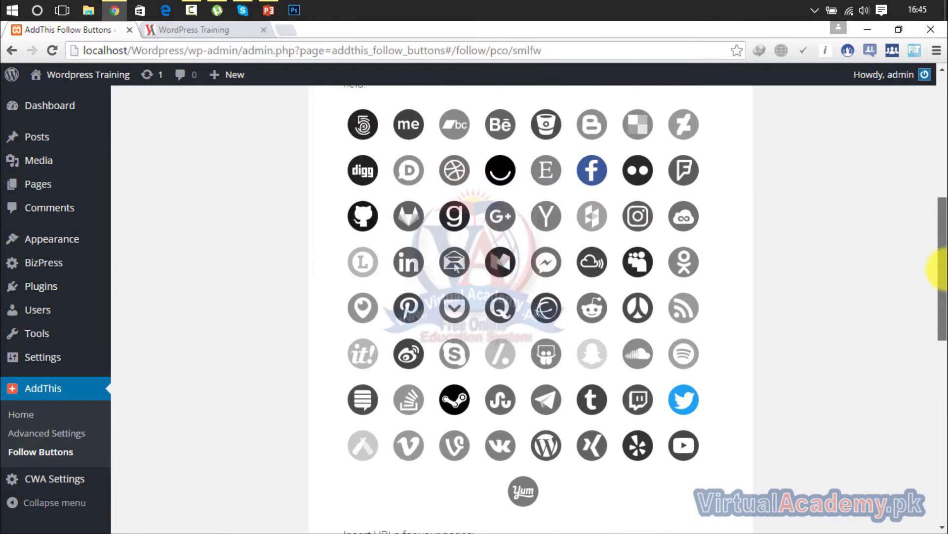
left_click(592, 174)
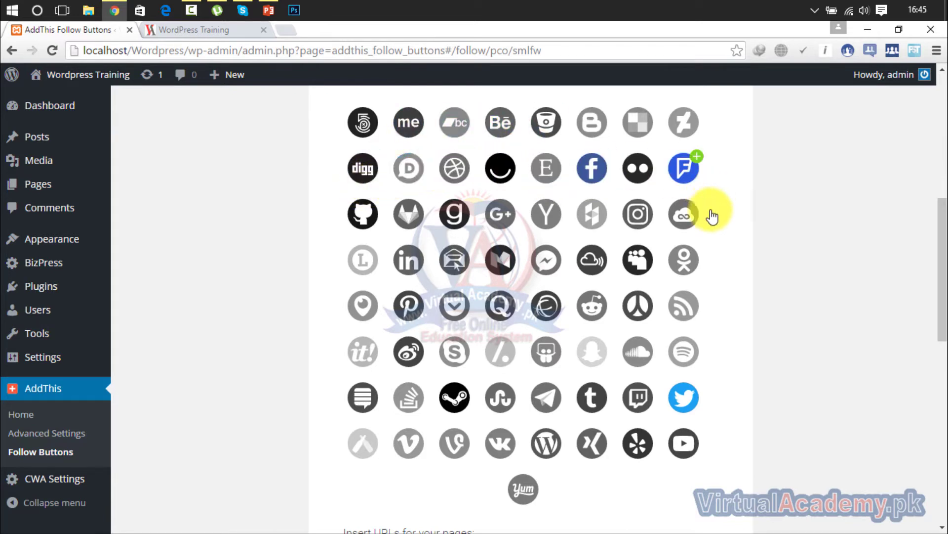
left_click(505, 216)
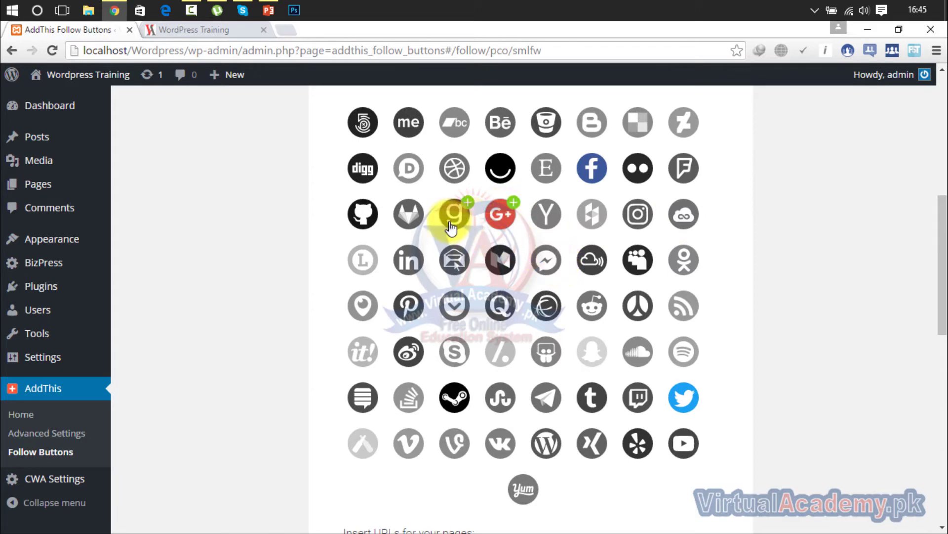
left_click(408, 268)
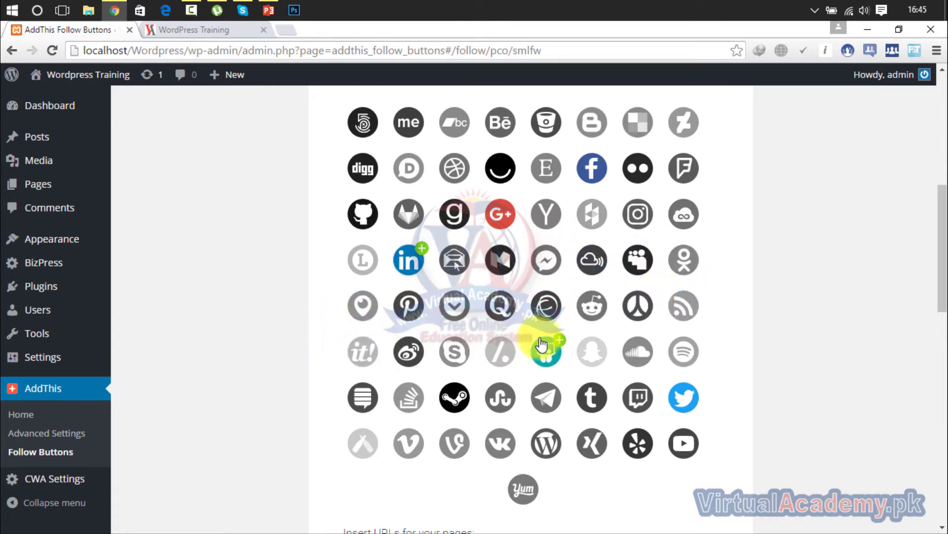
left_click(363, 397)
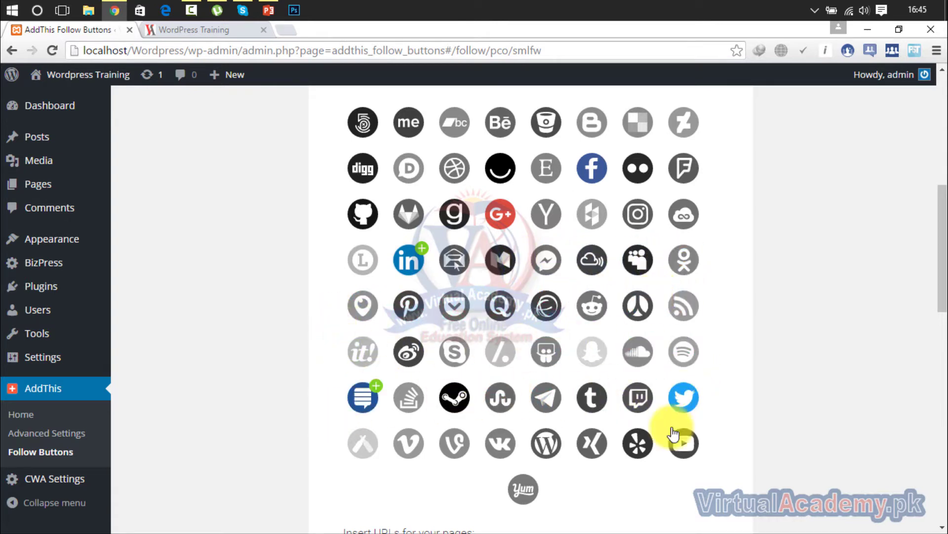
left_click(687, 447)
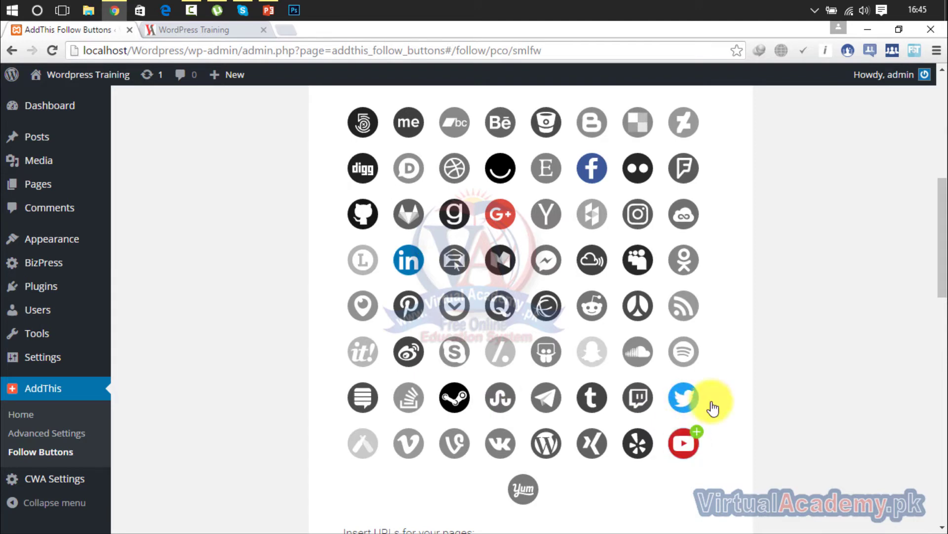
Step: Remove the surplus LinkedIn and YouTube URL rows, keeping only linkedin.com/edu/ and youtube.com/channel/
left_click_drag(941, 254, 944, 341)
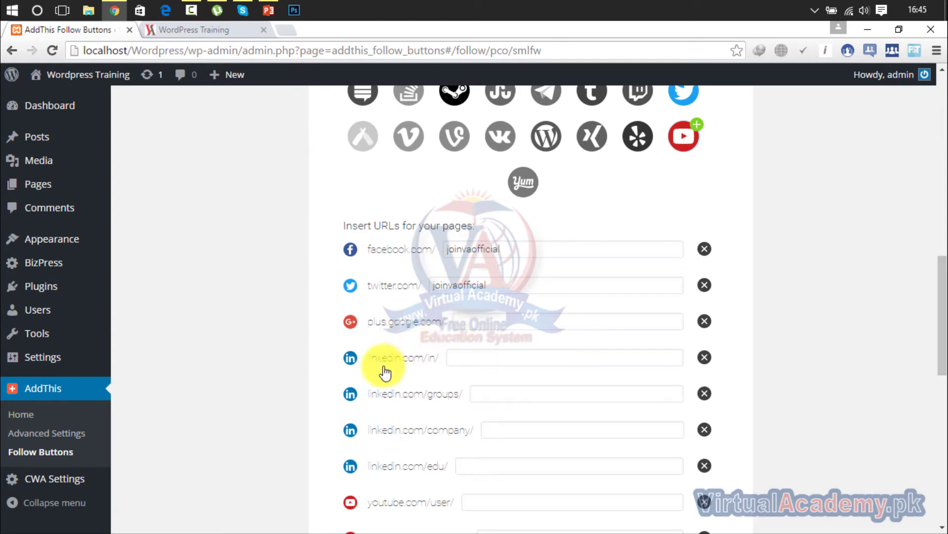
left_click(704, 357)
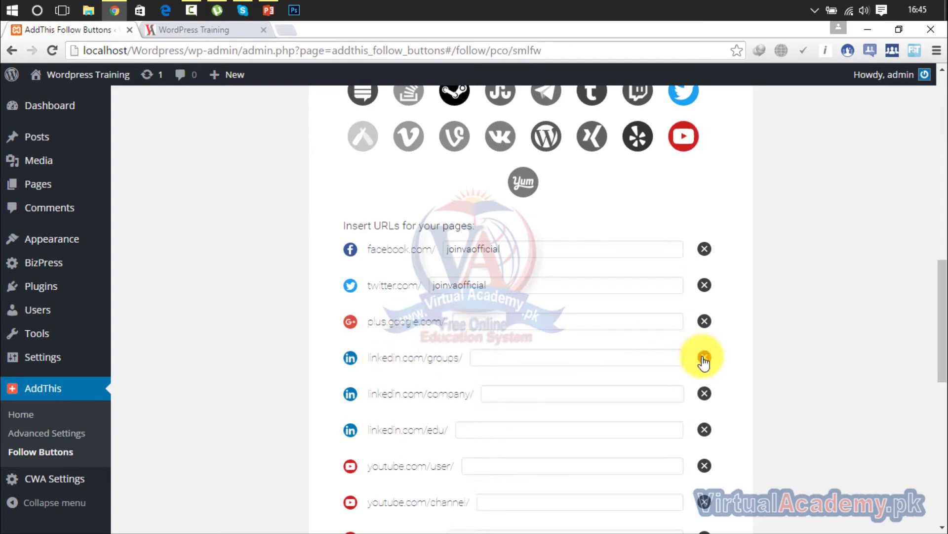
left_click(704, 358)
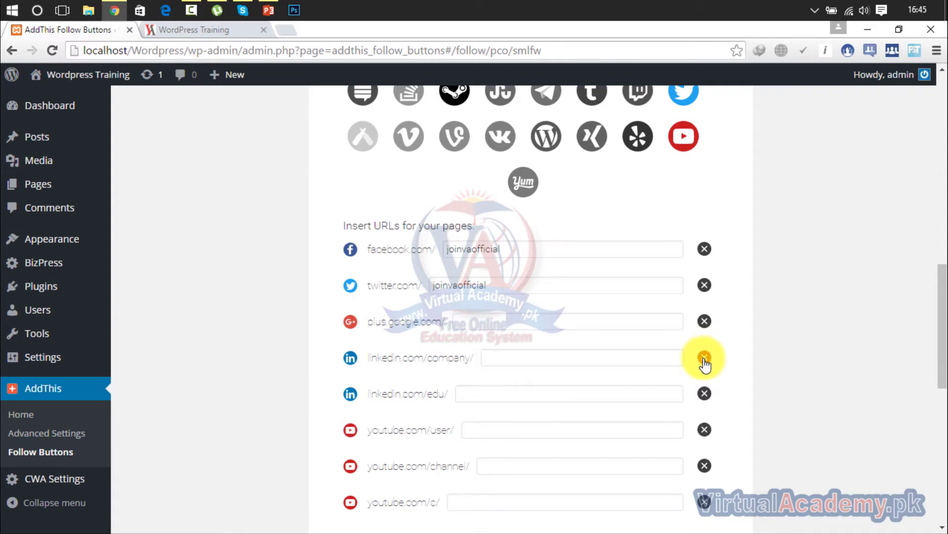
left_click(704, 357)
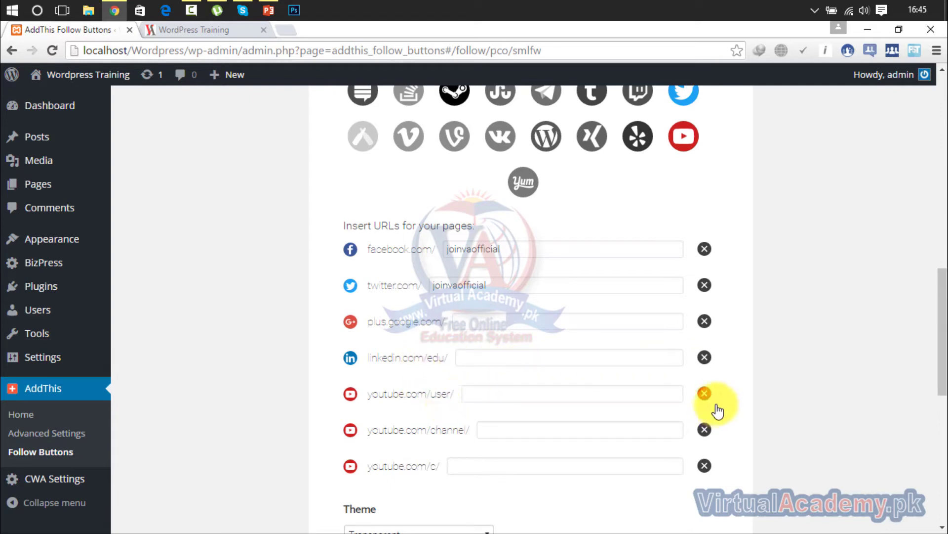
left_click(705, 394)
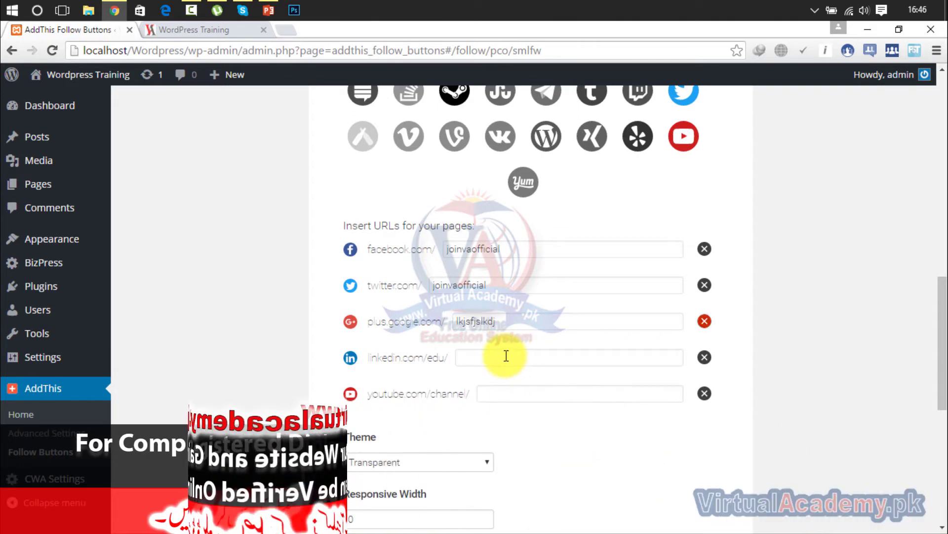
Step: Fill in the page URLs with lkjlkjlkojlk for LinkedIn and lkjlkjlkjlj for the YouTube channel
left_click(506, 355)
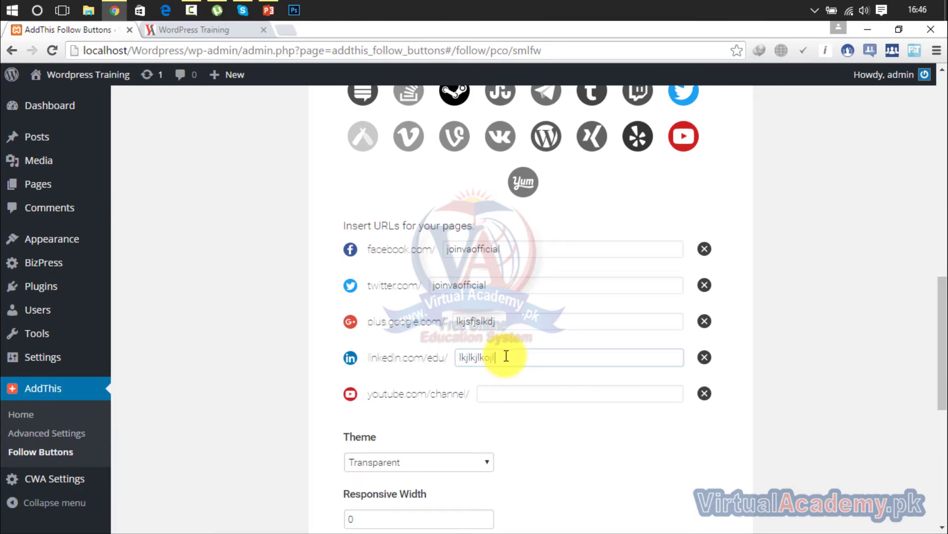
left_click(519, 395)
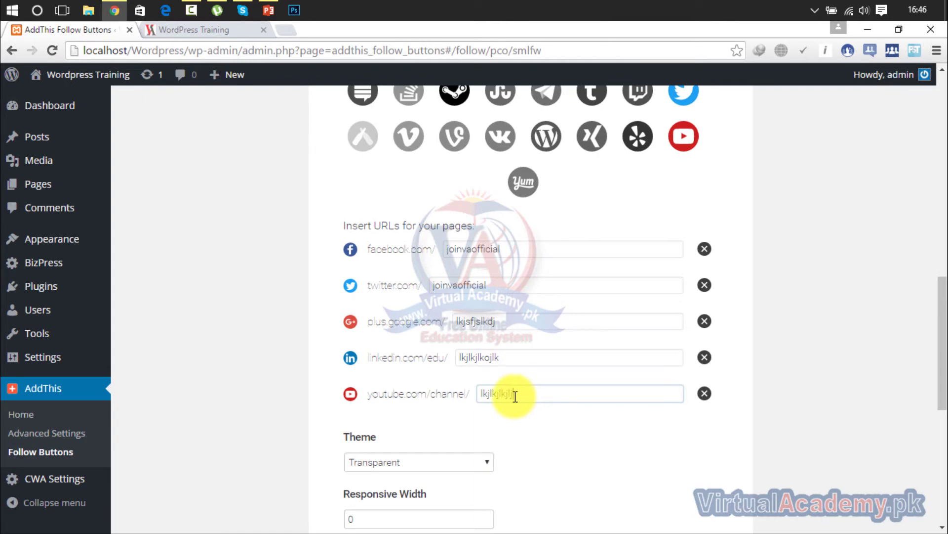
left_click(289, 31)
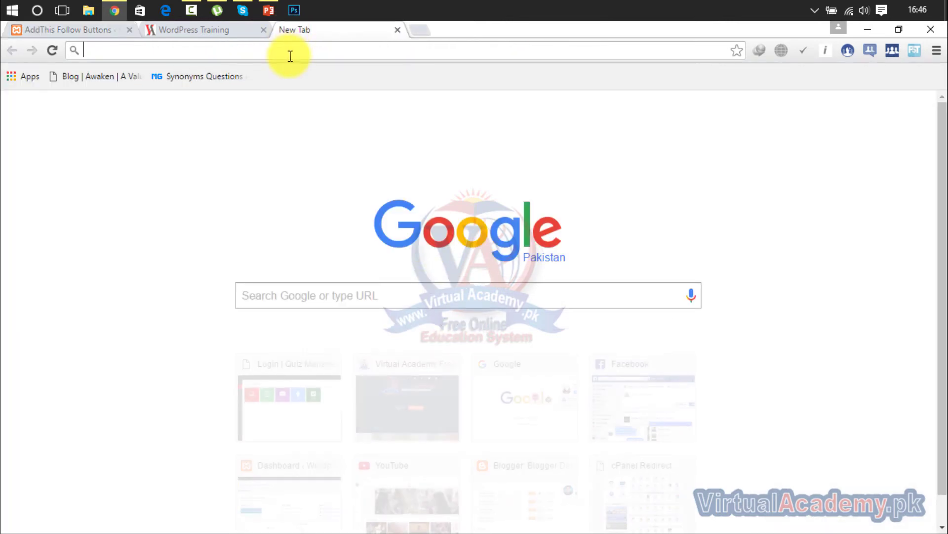
type("face")
key("BackSpace")
key("BackSpace")
key("BackSpace")
key("BackSpace")
key("BackSpace")
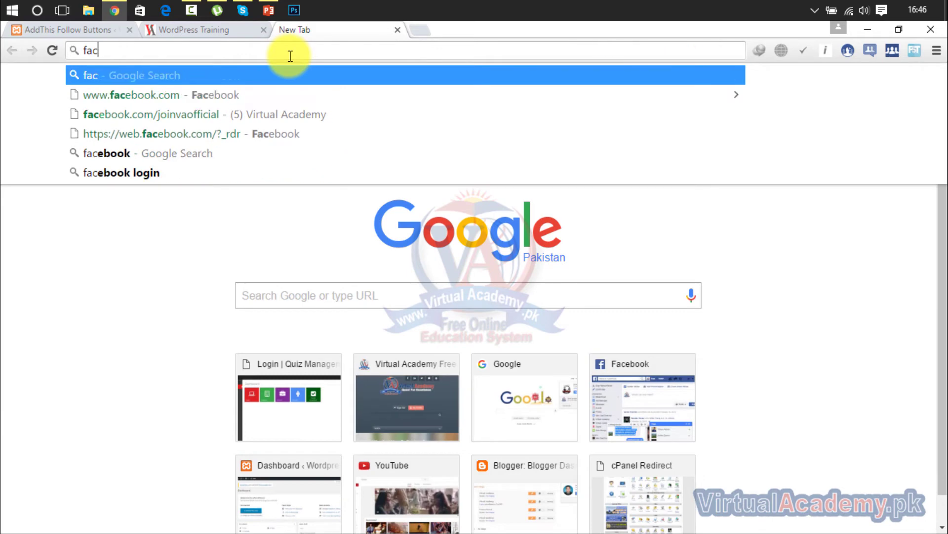
Step: Switch to Microsoft Edge, open facebook.com/joinvaofficial and highlight the joinvaofficial part of the address
left_click(161, 12)
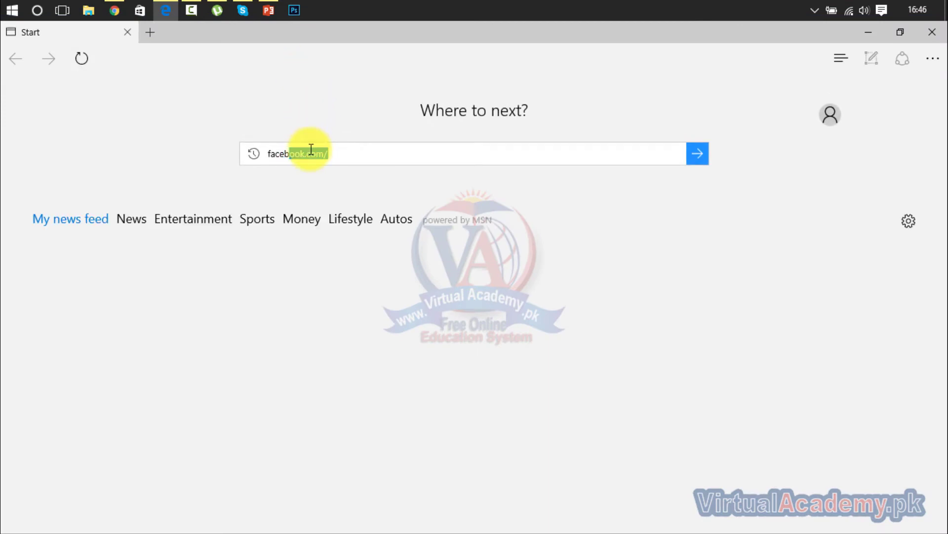
type("jon")
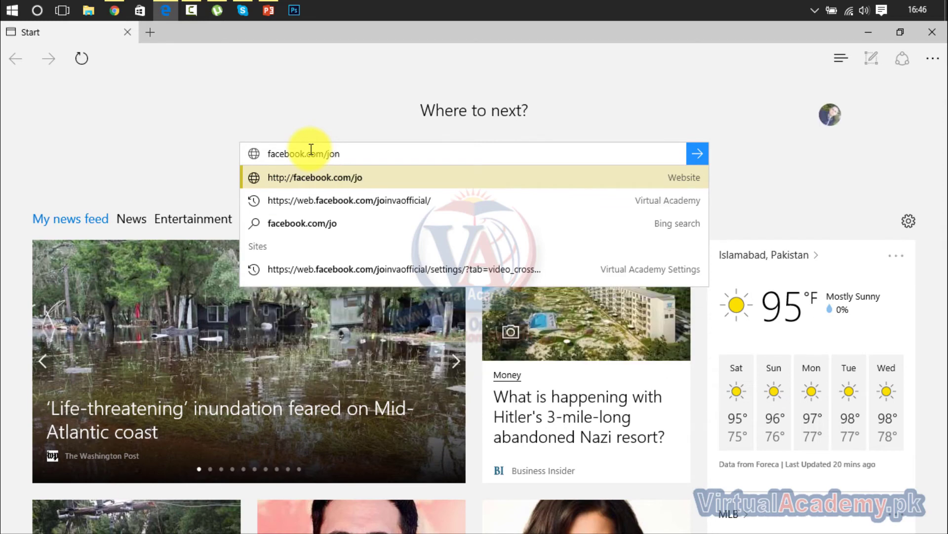
key("BackSpace")
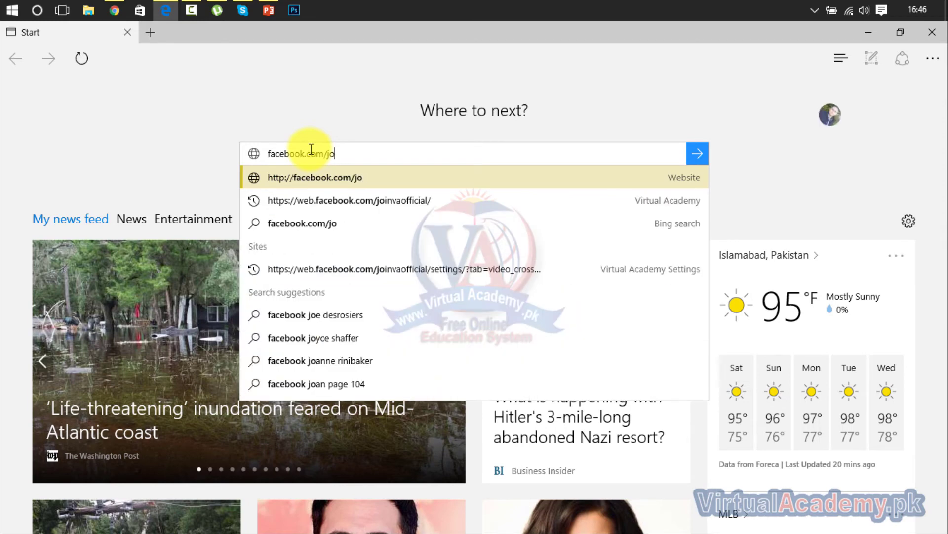
key("Down")
key("Return")
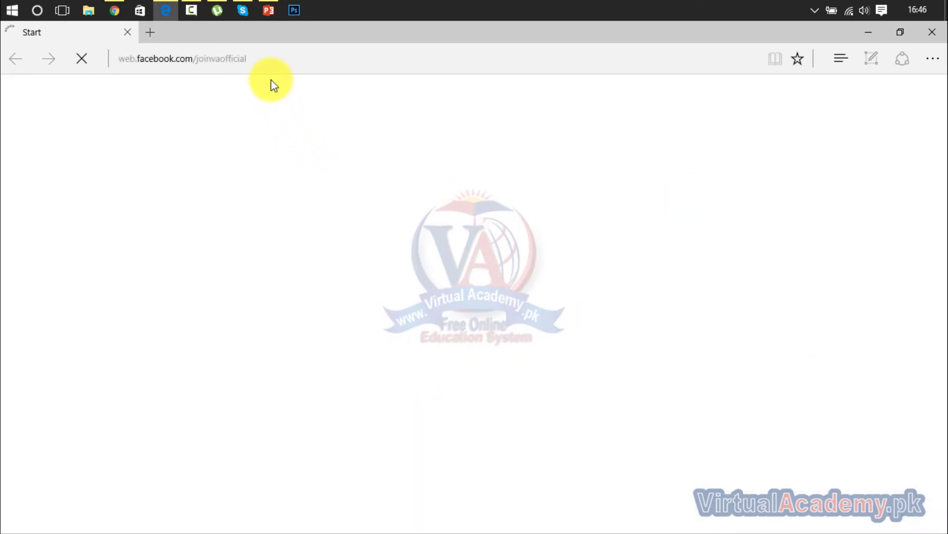
left_click_drag(265, 59, 243, 63)
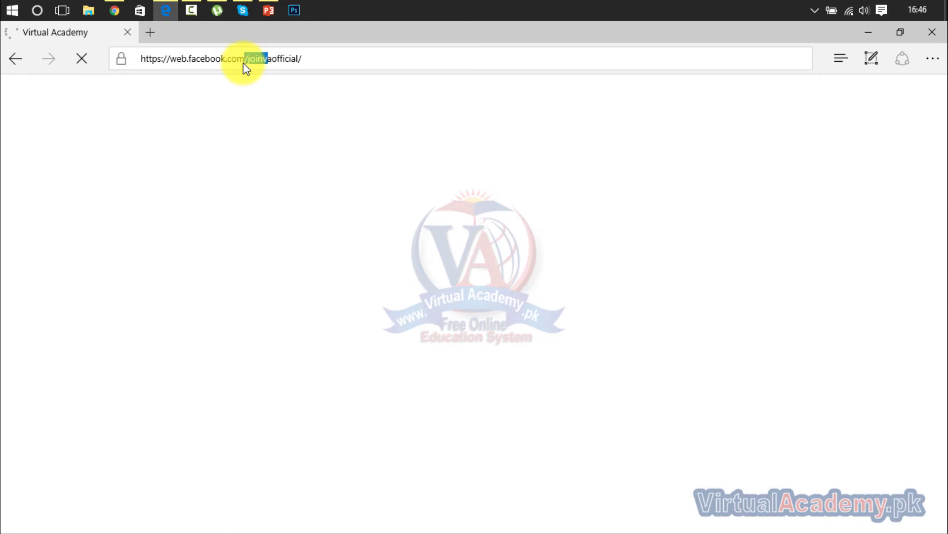
key("ctrl+a")
left_click(304, 59)
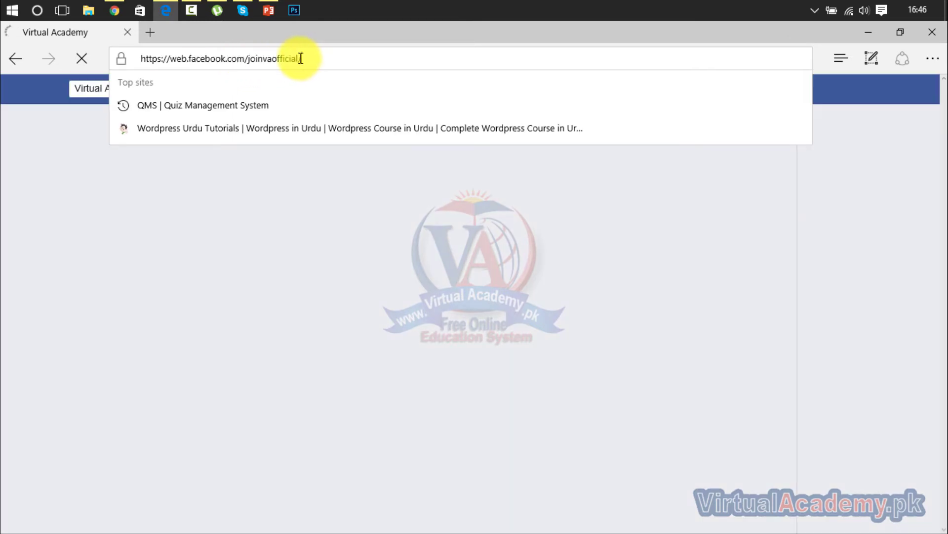
left_click_drag(297, 58, 246, 59)
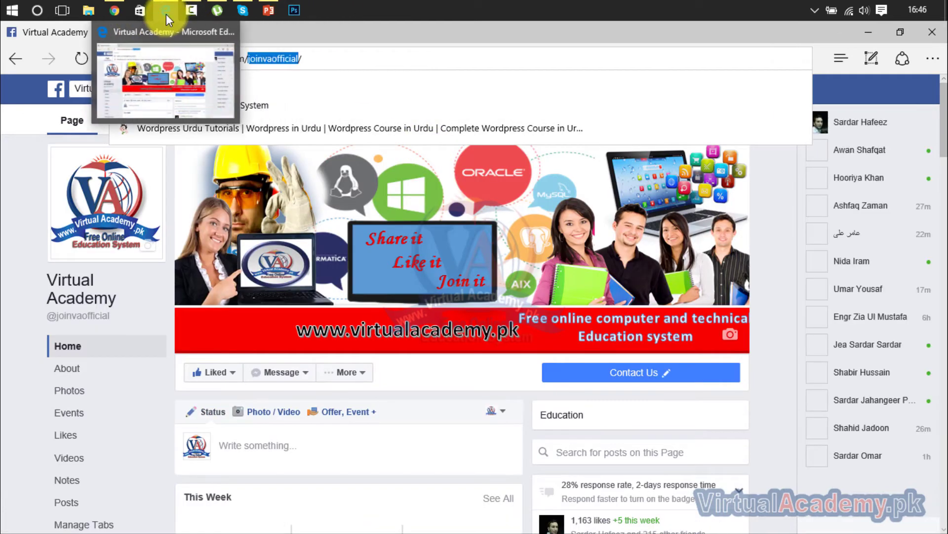
Step: Return to Chrome, close the blank tab and check the page URL entries from Facebook through YouTube
mouse_move(158, 7)
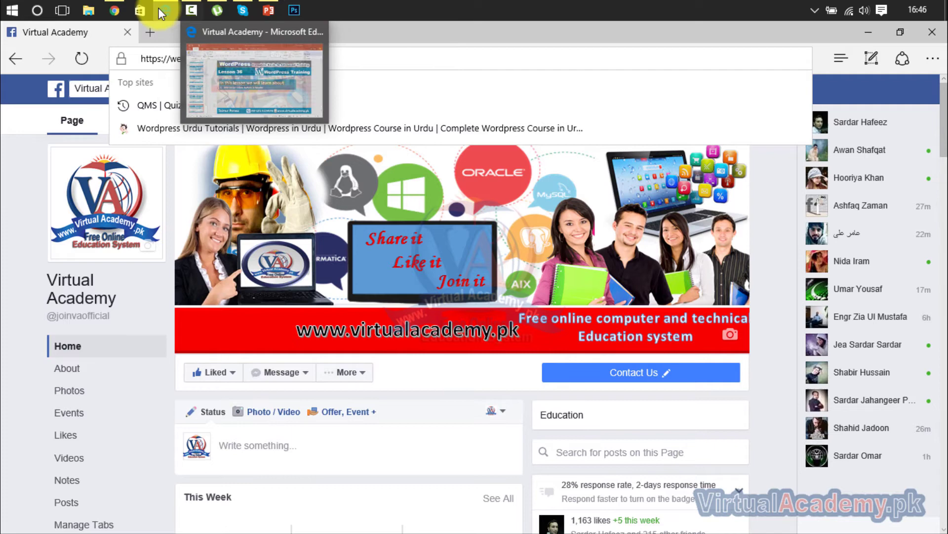
left_click(123, 6)
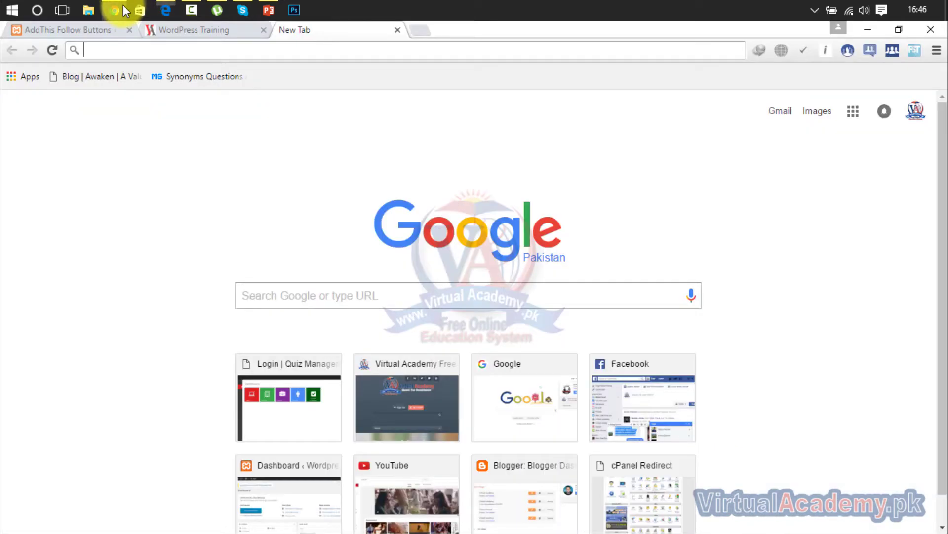
left_click(399, 29)
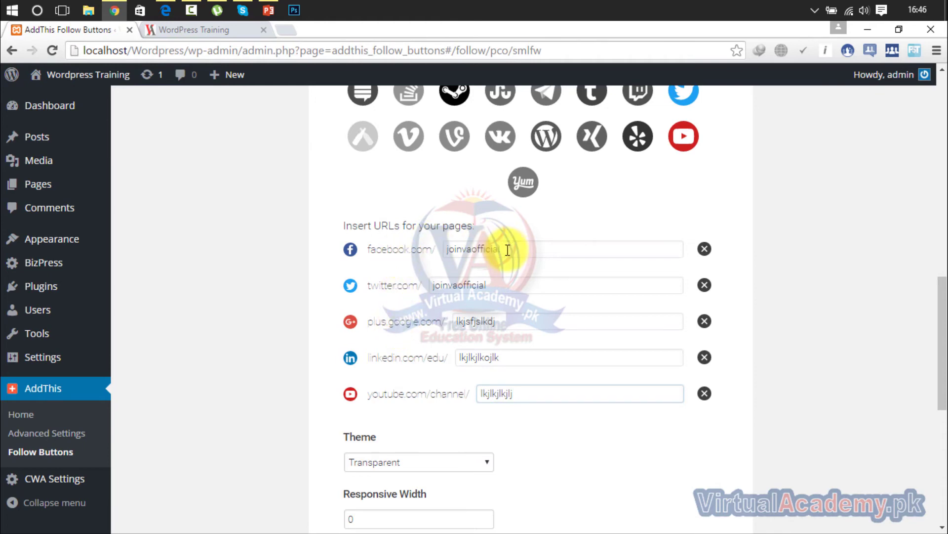
left_click_drag(504, 249, 381, 313)
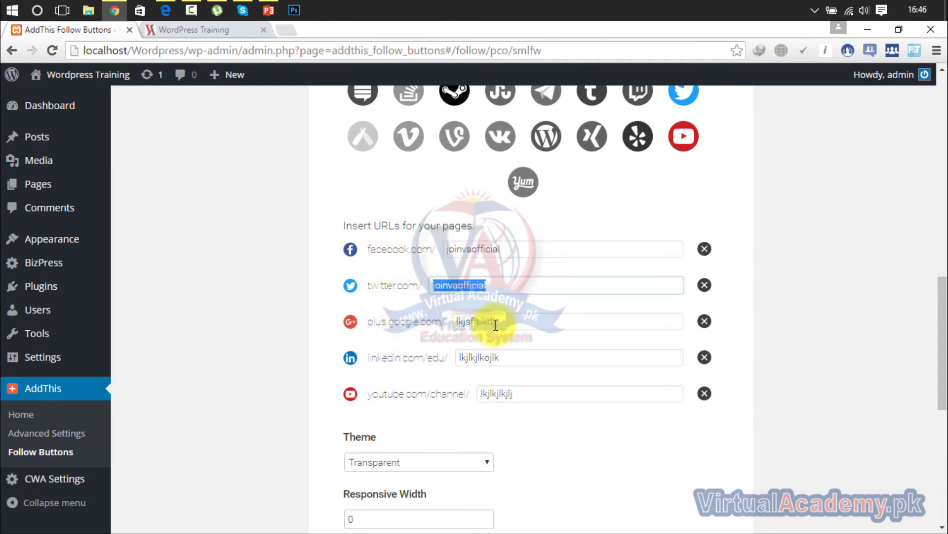
left_click_drag(495, 321, 447, 326)
left_click_drag(466, 360, 451, 396)
left_click(520, 394)
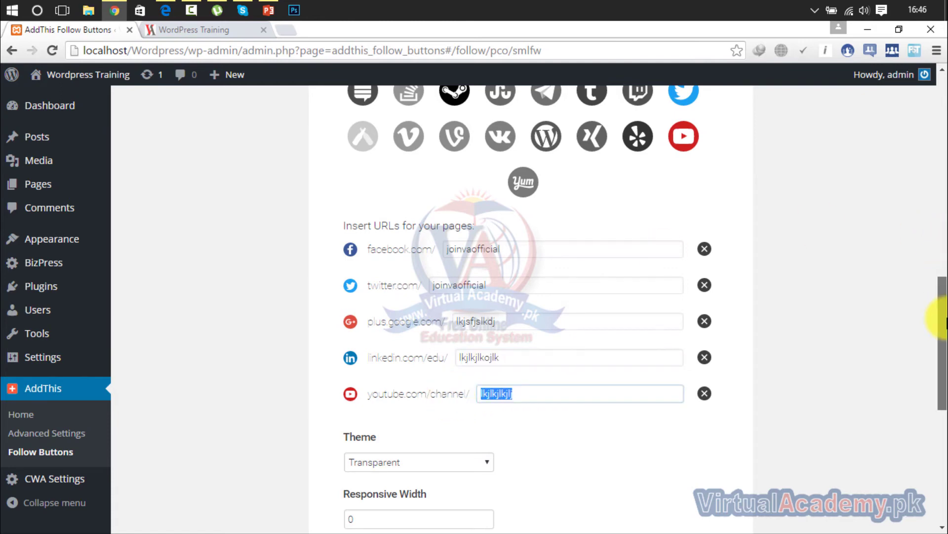
Step: Set the Follow Header's Responsive Width to 2 px and activate the tool
left_click_drag(941, 334, 941, 401)
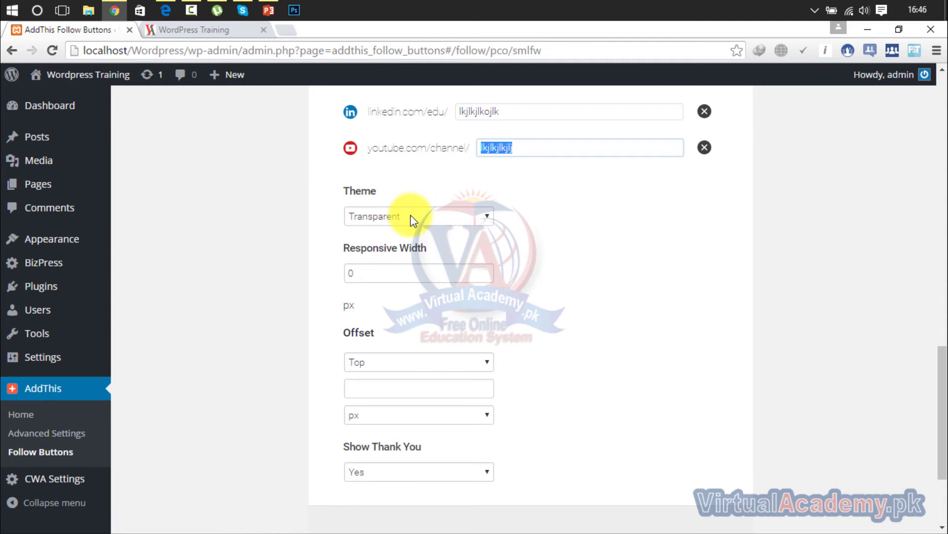
left_click(488, 271)
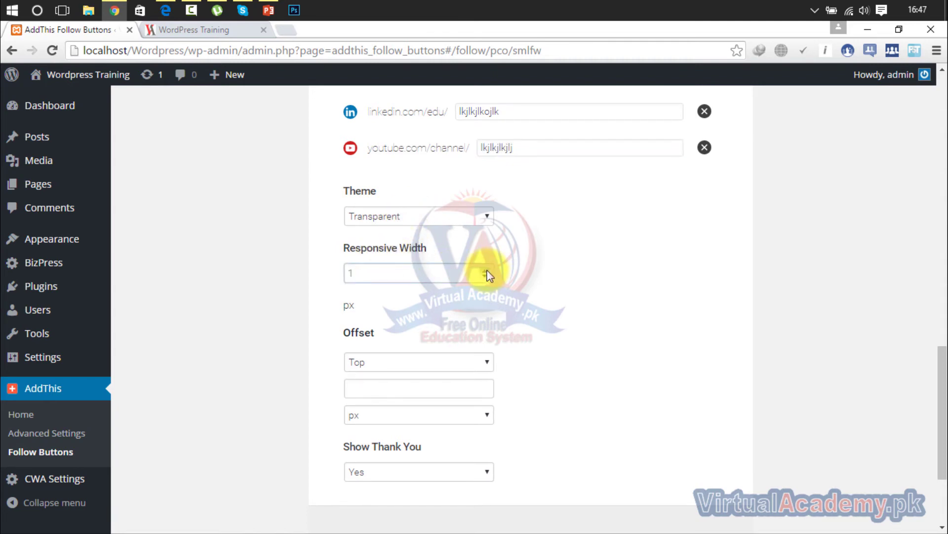
left_click_drag(934, 366, 941, 395)
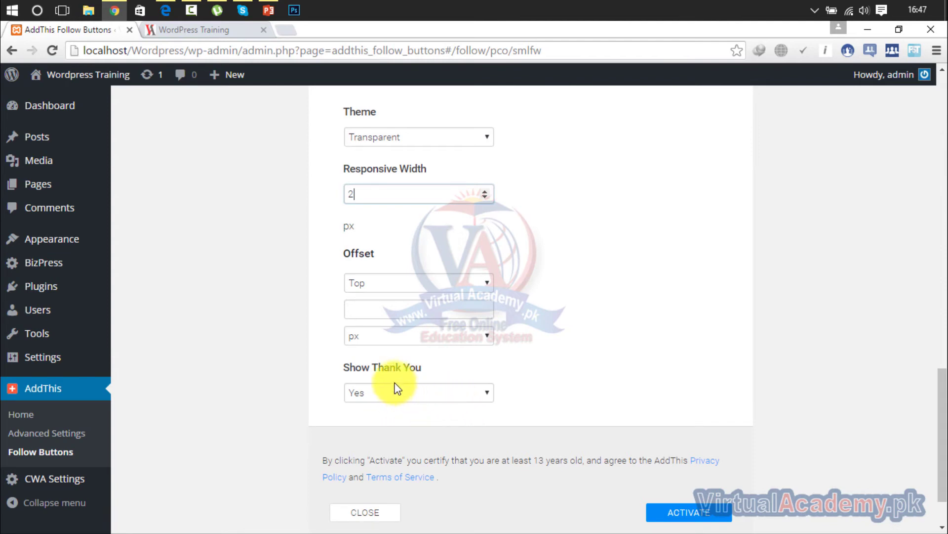
scroll(938, 425, "down", 2)
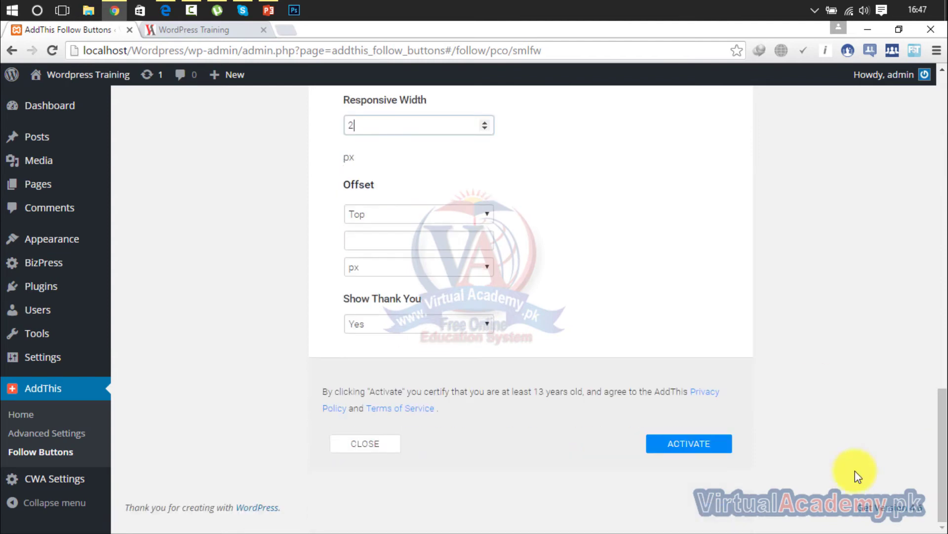
left_click(697, 446)
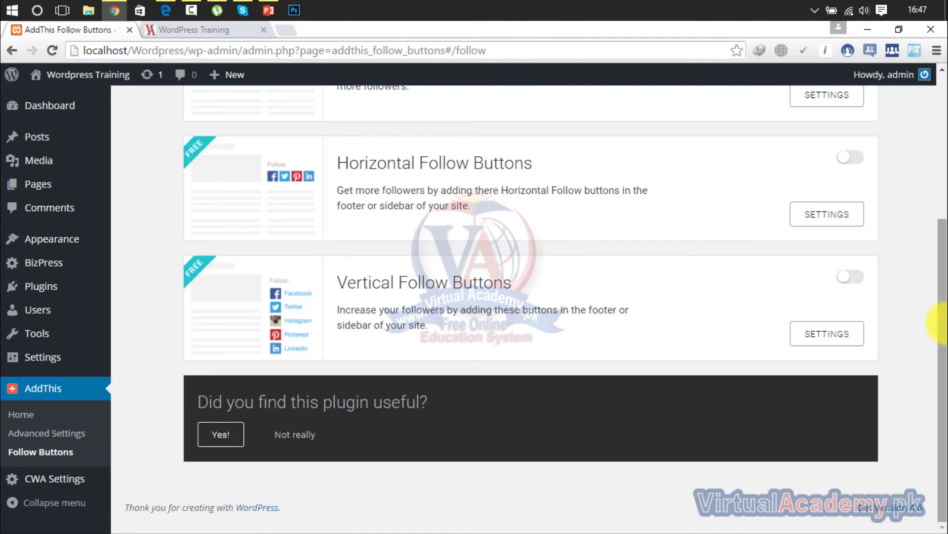
Step: Reload the WordPress Training front page to check the Follow Header buttons
left_click_drag(940, 321, 936, 139)
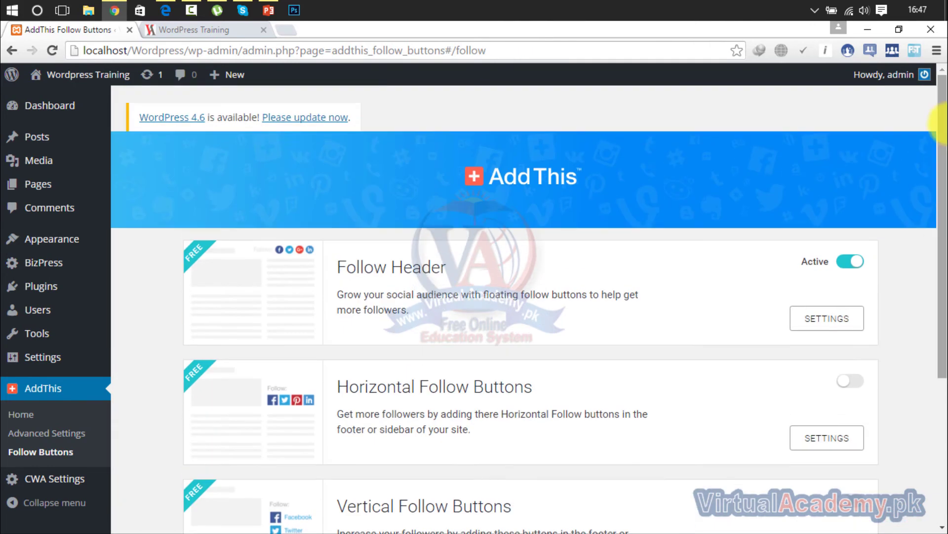
left_click(182, 31)
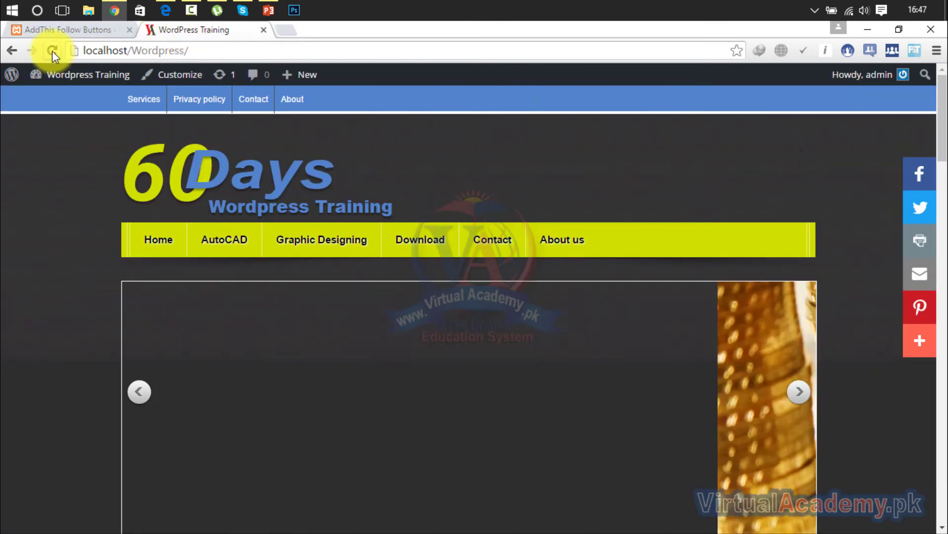
left_click(52, 52)
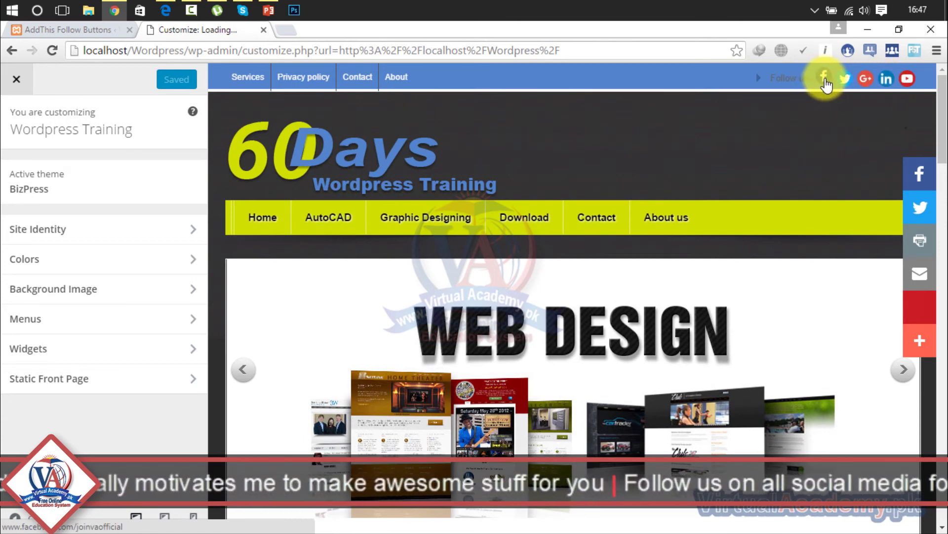
Step: Open the Facebook follow button's link in a new tab and check the page name in its address
left_click(824, 79)
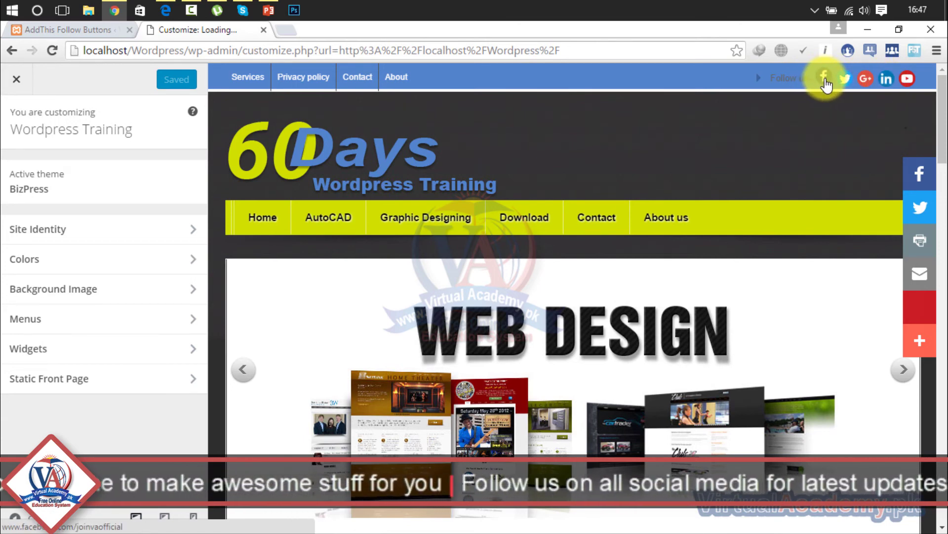
left_click(825, 79)
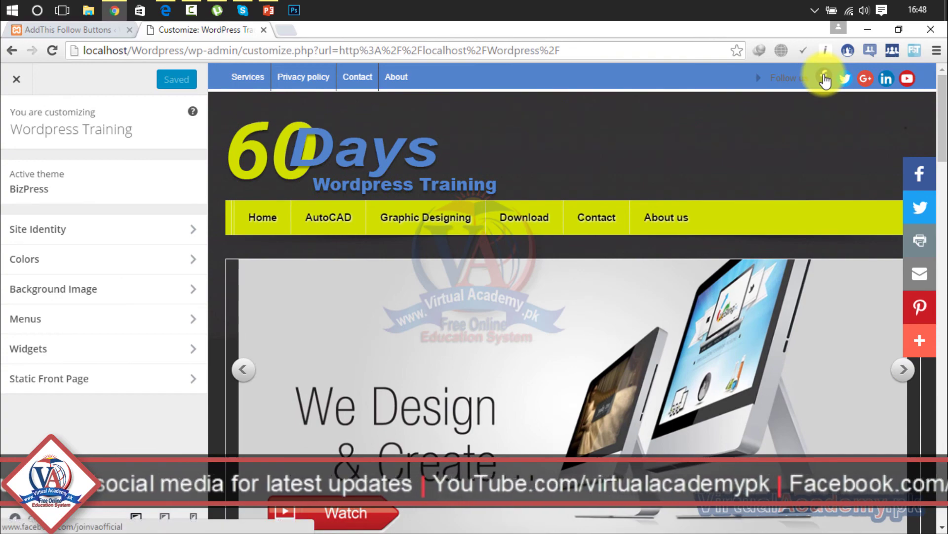
right_click(825, 79)
left_click(825, 88)
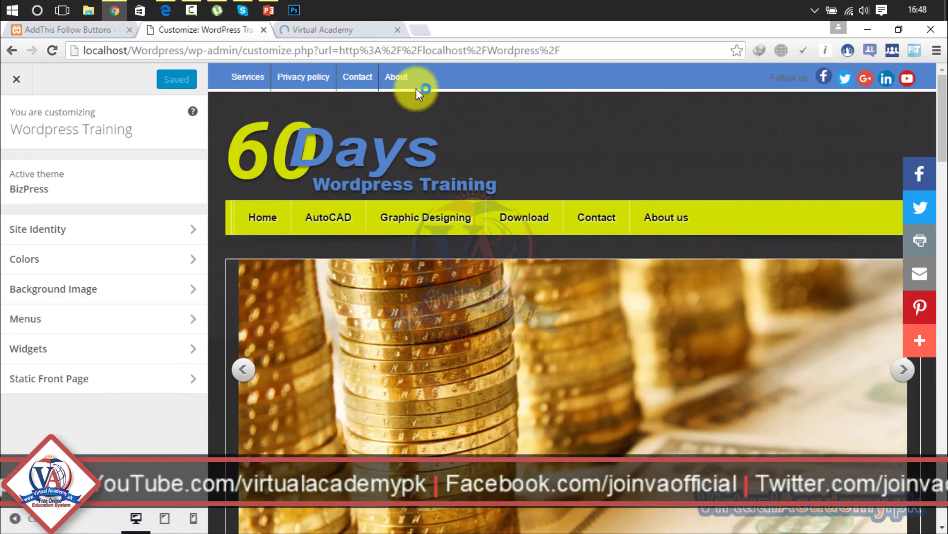
left_click(361, 30)
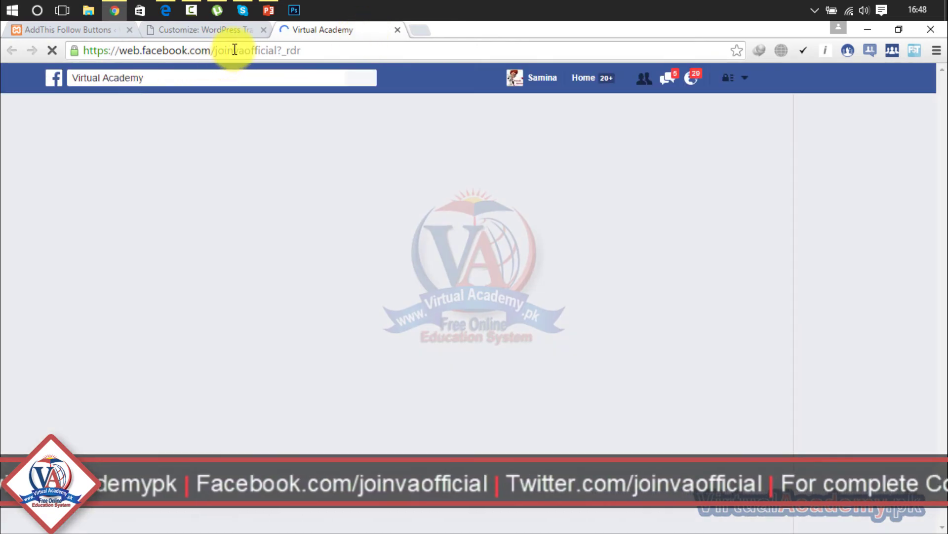
left_click_drag(216, 50, 290, 52)
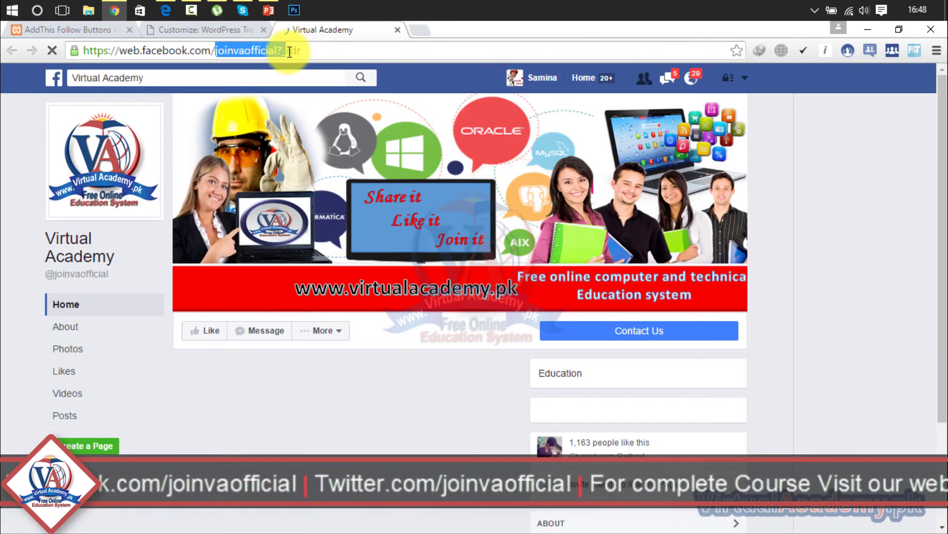
Step: Close the Facebook page and site customizer tabs to return to the AddThis follow tools
left_click(227, 30)
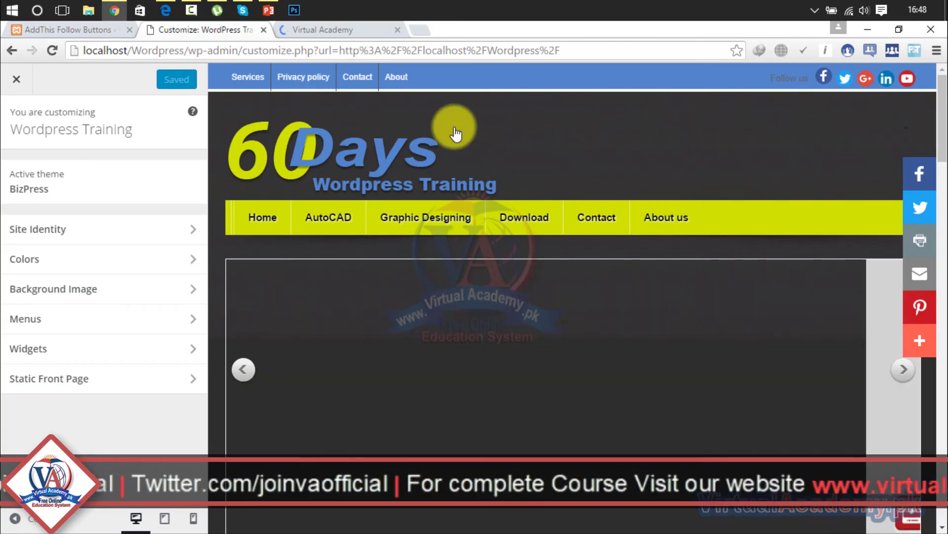
left_click(304, 29)
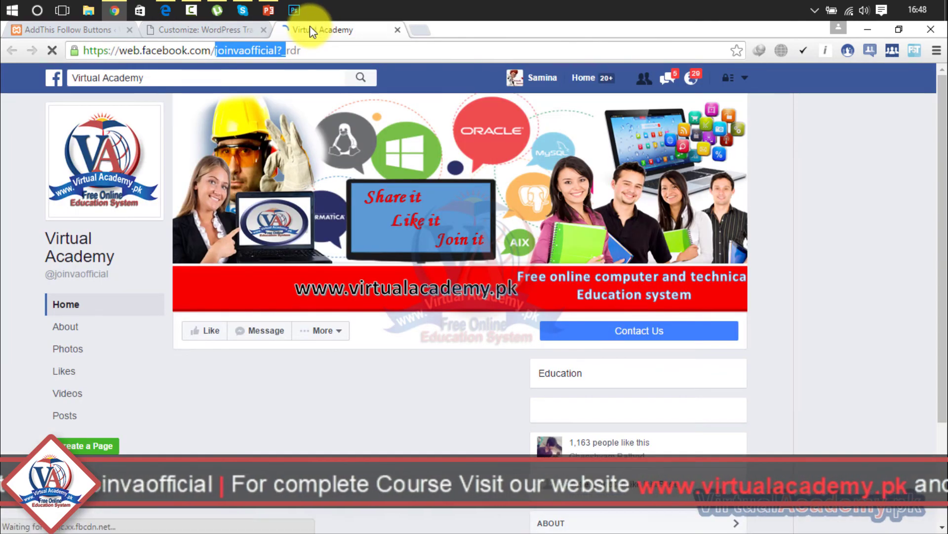
left_click(397, 31)
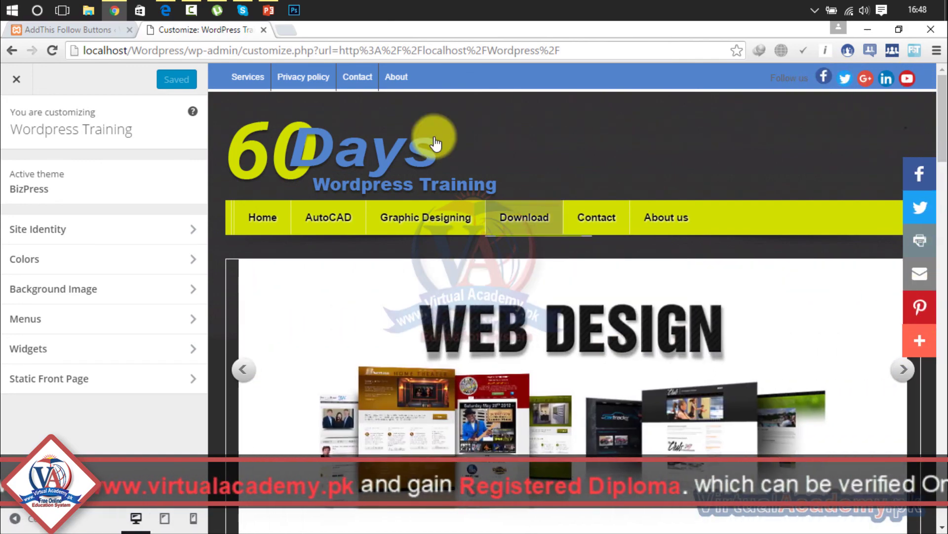
left_click(264, 30)
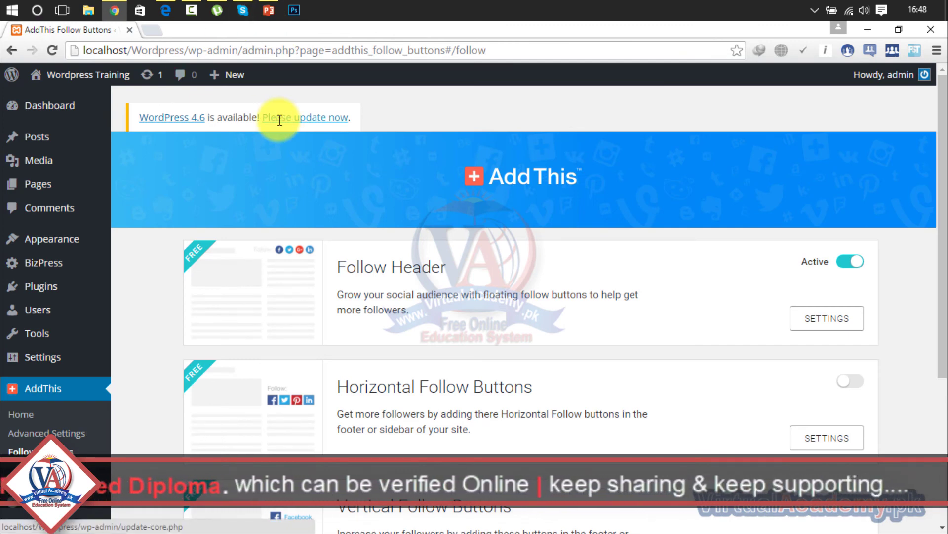
Step: Reopen the Follow Header settings and review them from the title down to the Offset and Show Thank You options
left_click(827, 332)
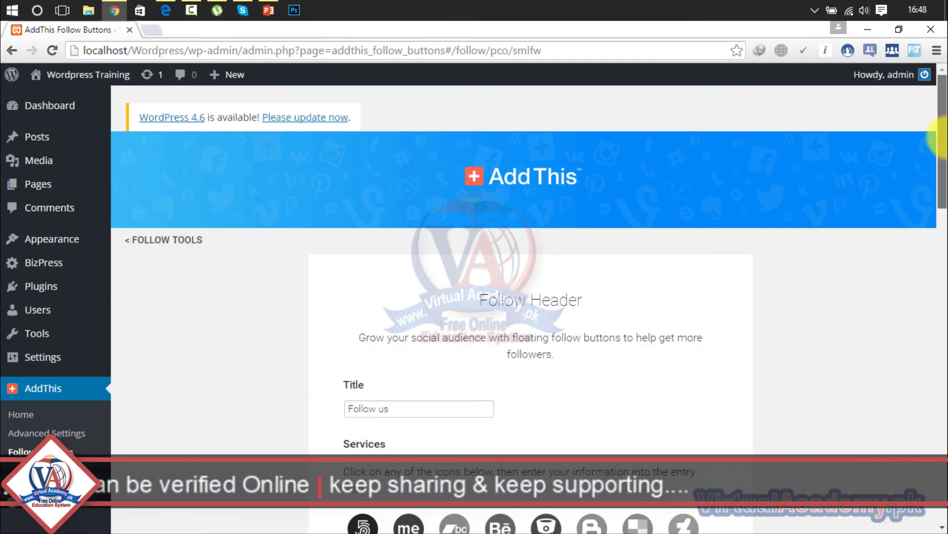
left_click_drag(941, 141, 941, 448)
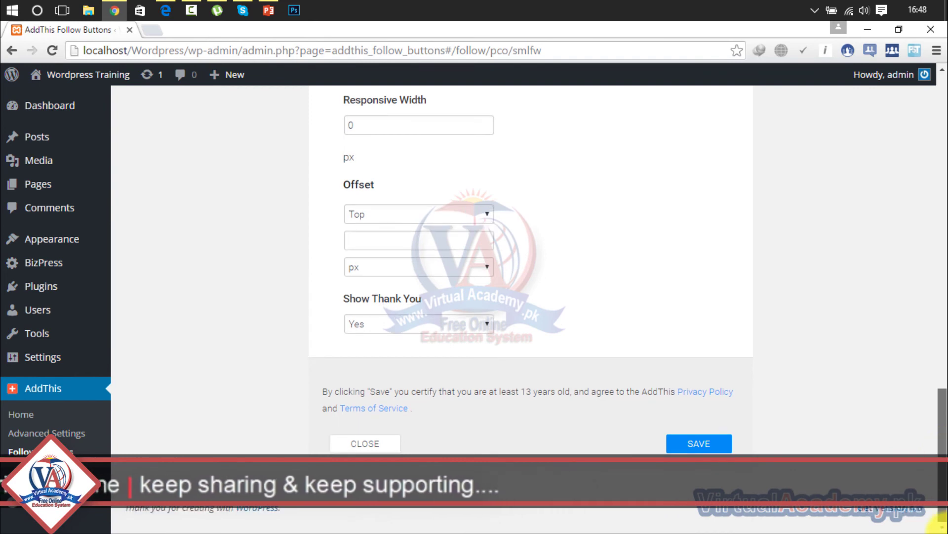
left_click_drag(941, 420, 941, 144)
left_click(351, 410)
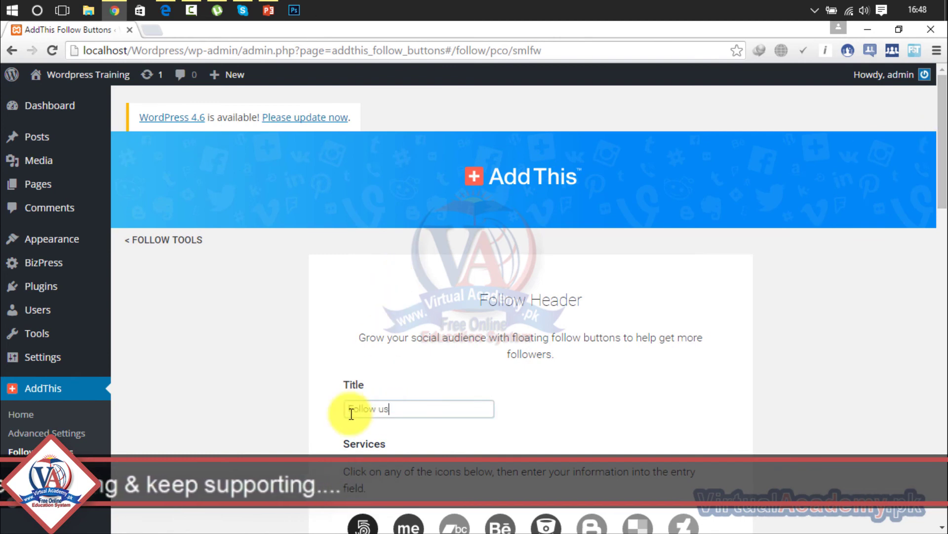
left_click_drag(390, 410, 191, 414)
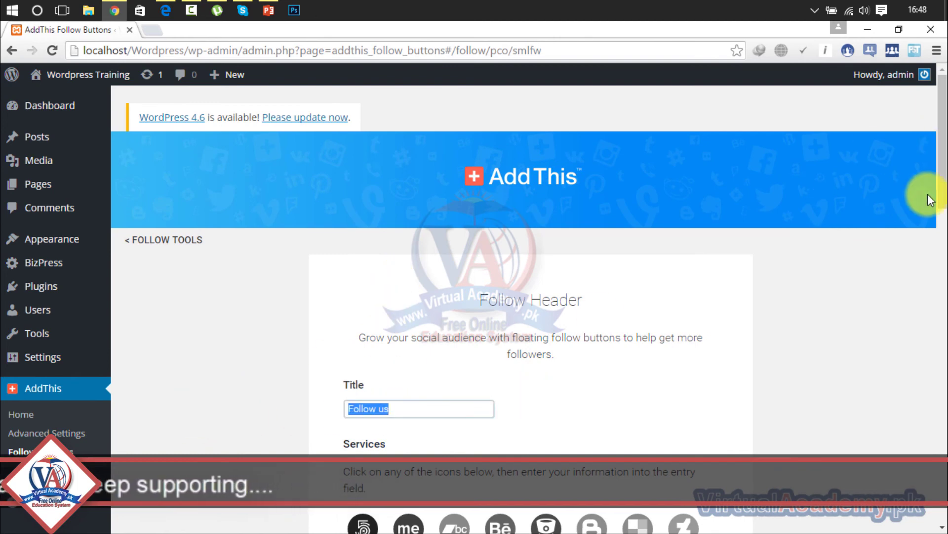
left_click_drag(941, 148, 942, 482)
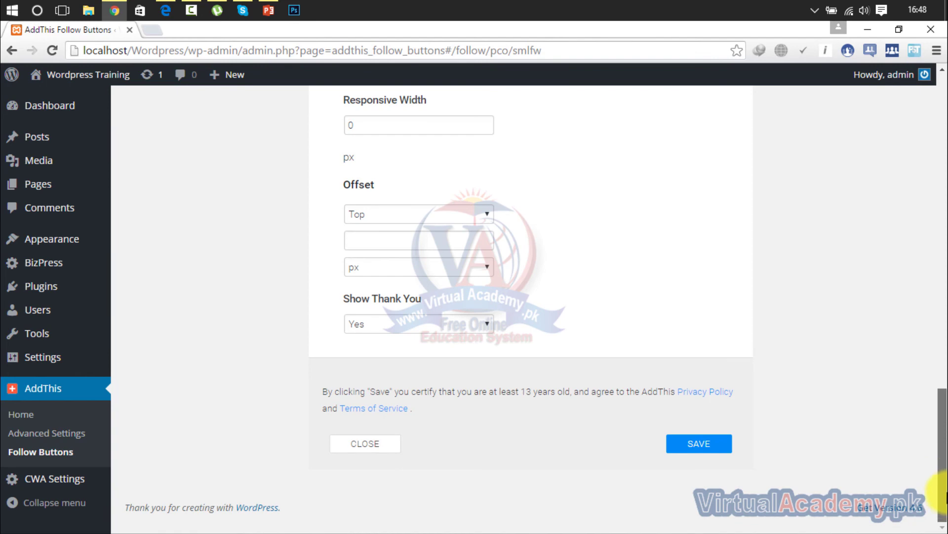